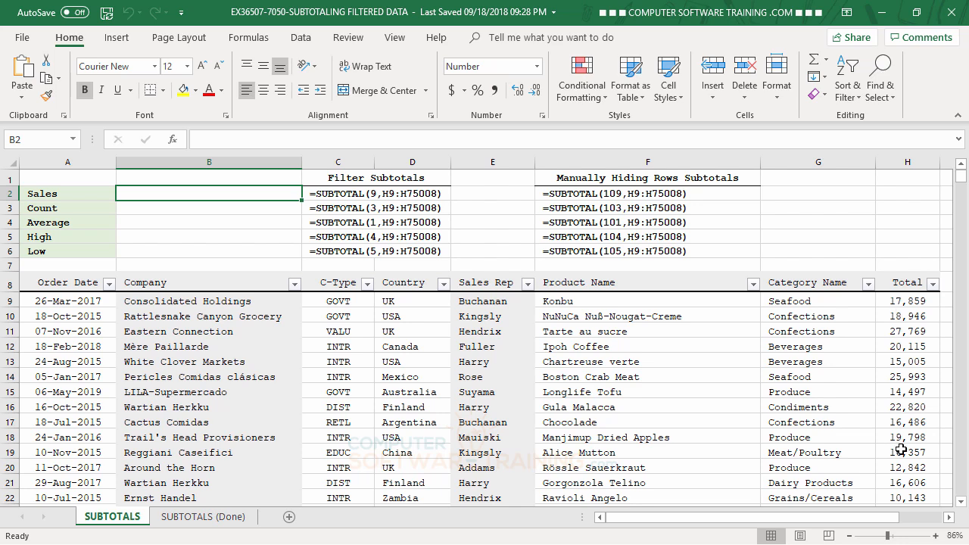
# - Add up all values in the Total column in cell B2 with =SUM(H9:H75008)
pyautogui.scroll(-20, 906, 379)
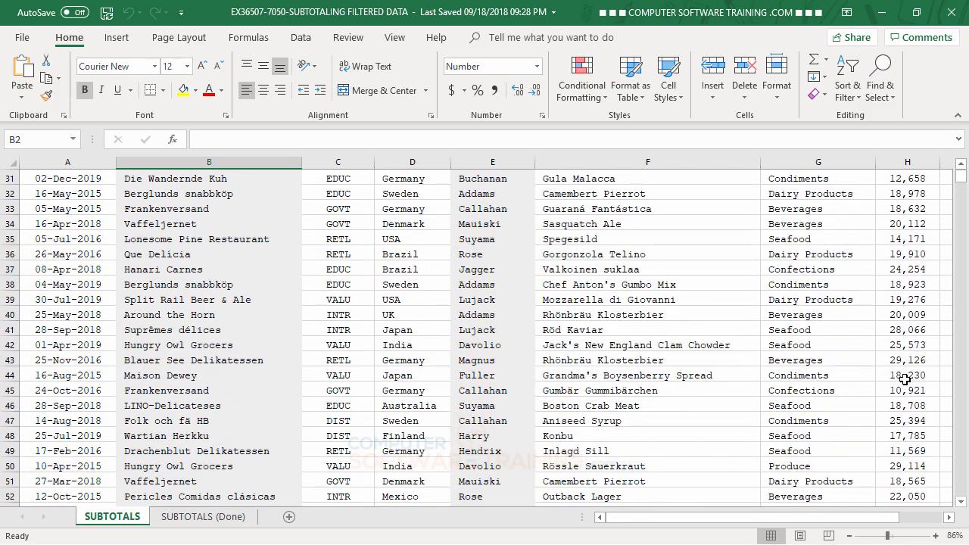
pyautogui.scroll(20, 906, 379)
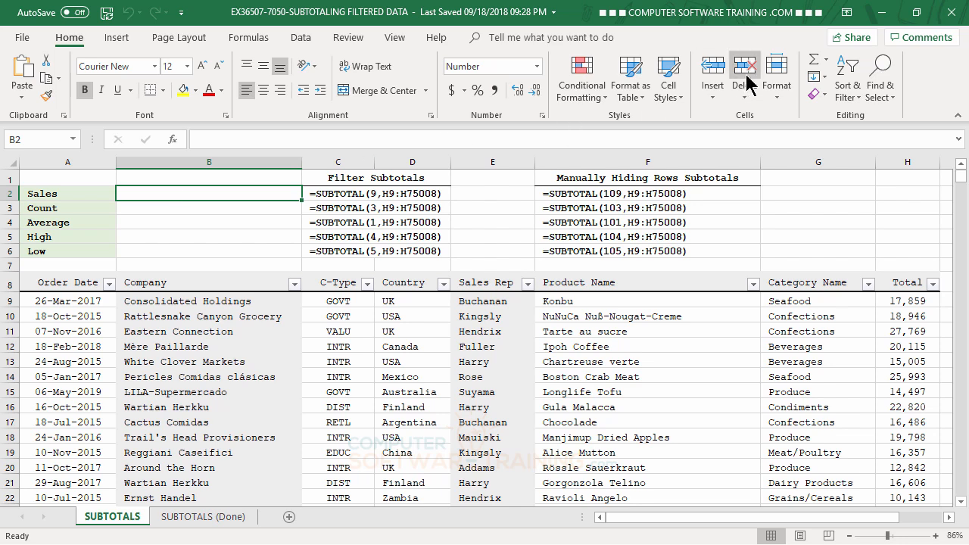
pyautogui.click(813, 60)
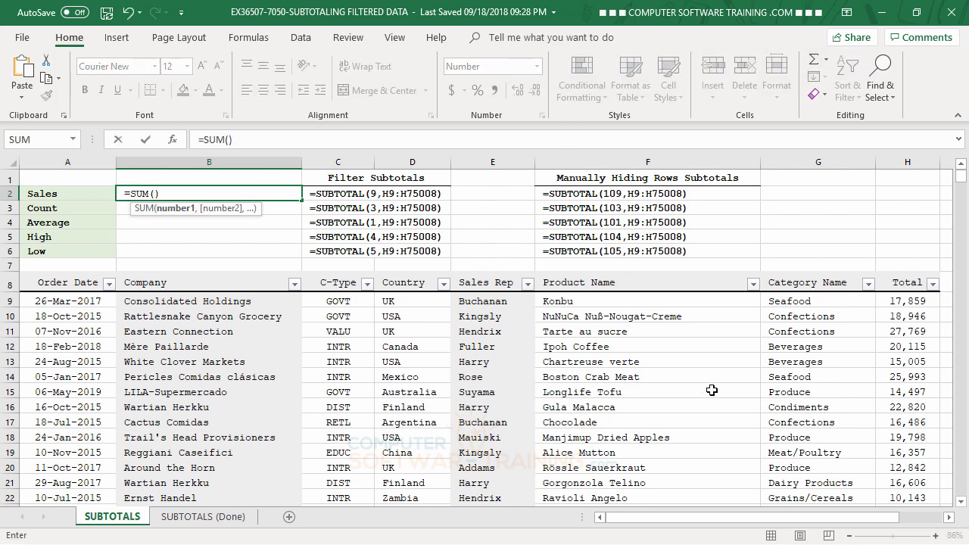
pyautogui.click(910, 304)
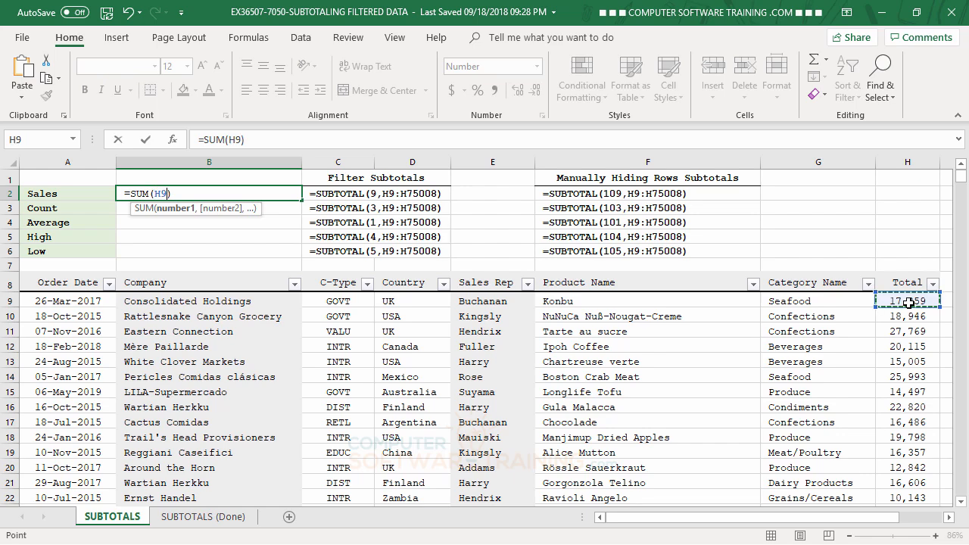
pyautogui.hotkey('ctrl', 'shift', 'Down')
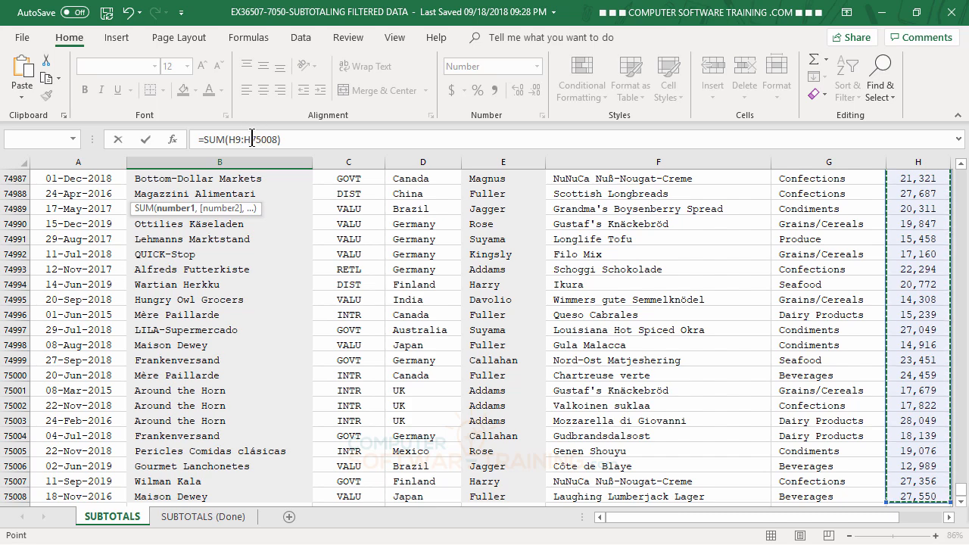
pyautogui.press('Escape')
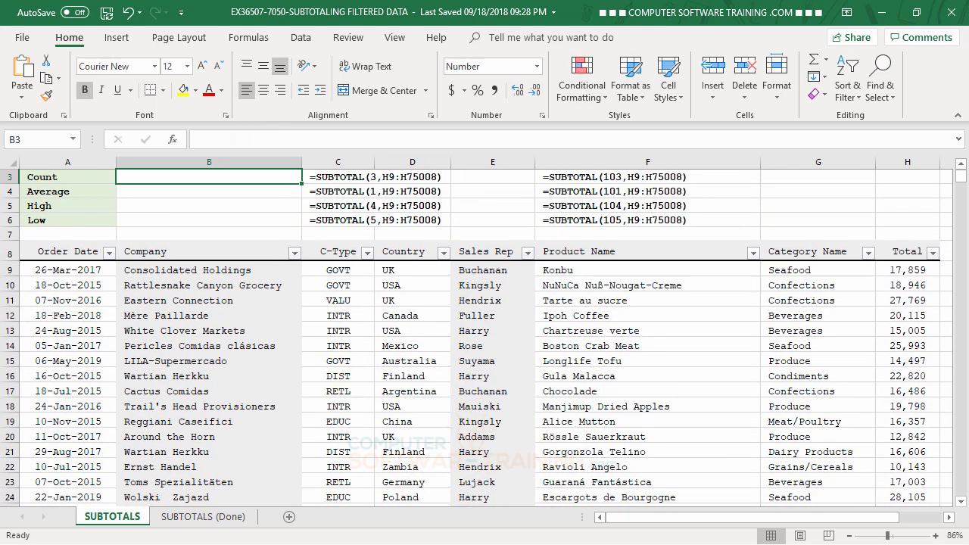
pyautogui.scroll(1, 519, 276)
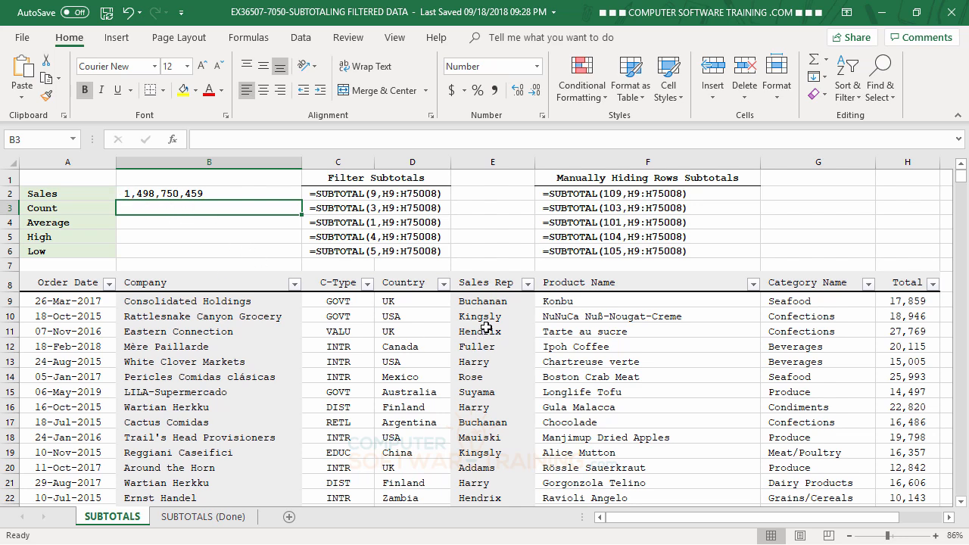
# - Filter the Sales Rep column to show only the orders of the sales representative listed in row 11
pyautogui.click(527, 284)
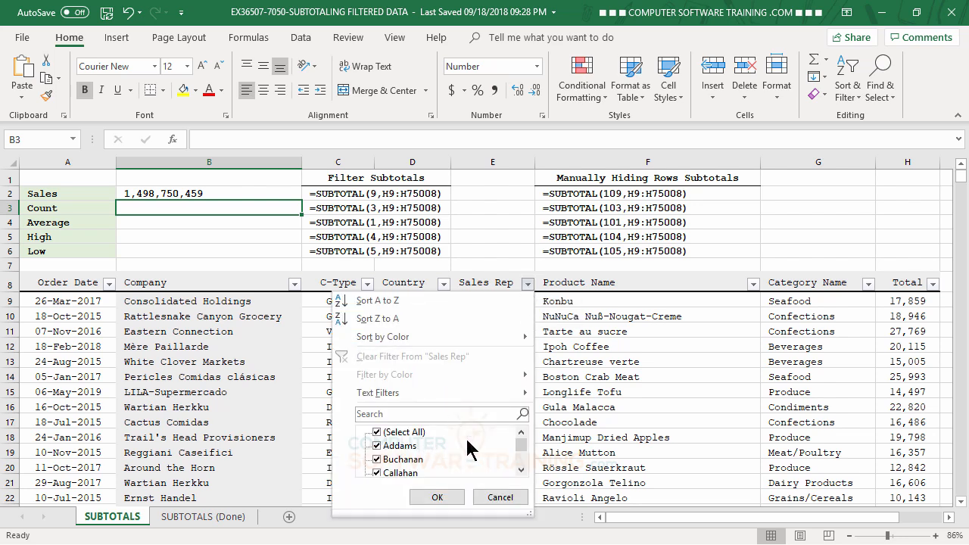
pyautogui.click(378, 432)
pyautogui.scroll(-1, 416, 453)
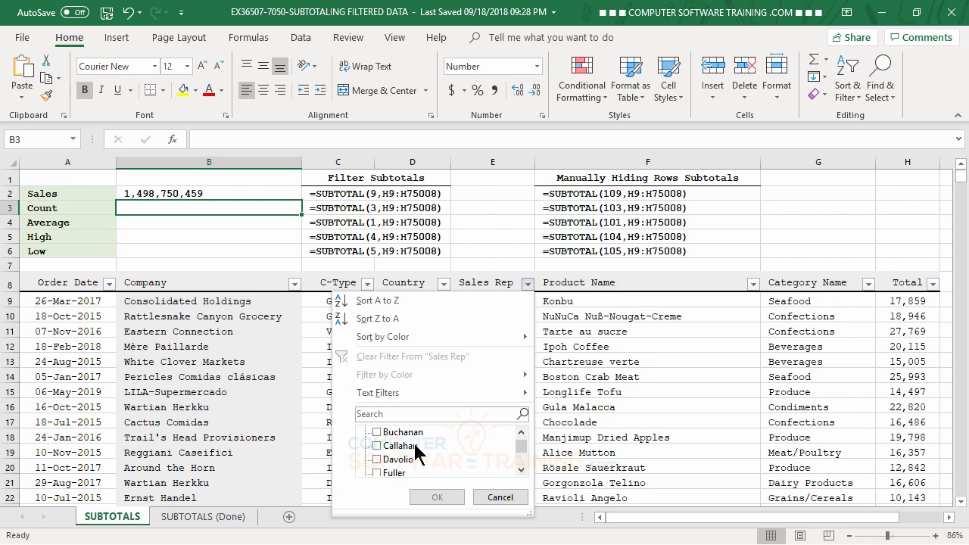
pyautogui.scroll(-4, 416, 453)
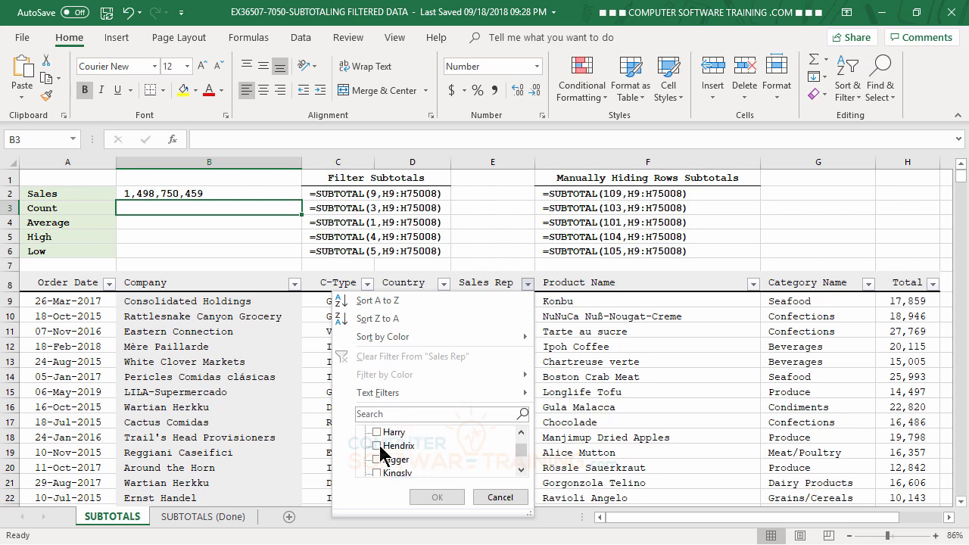
pyautogui.click(379, 447)
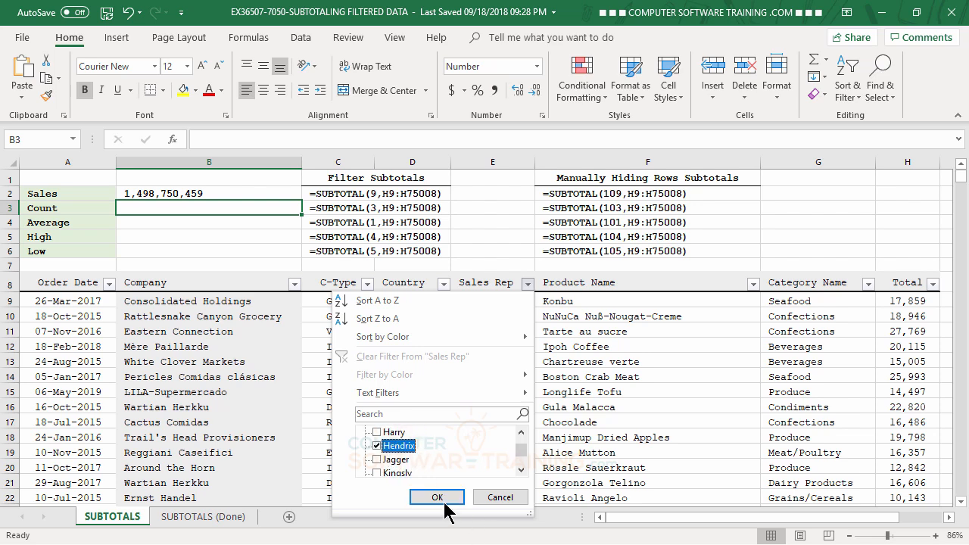
pyautogui.click(438, 497)
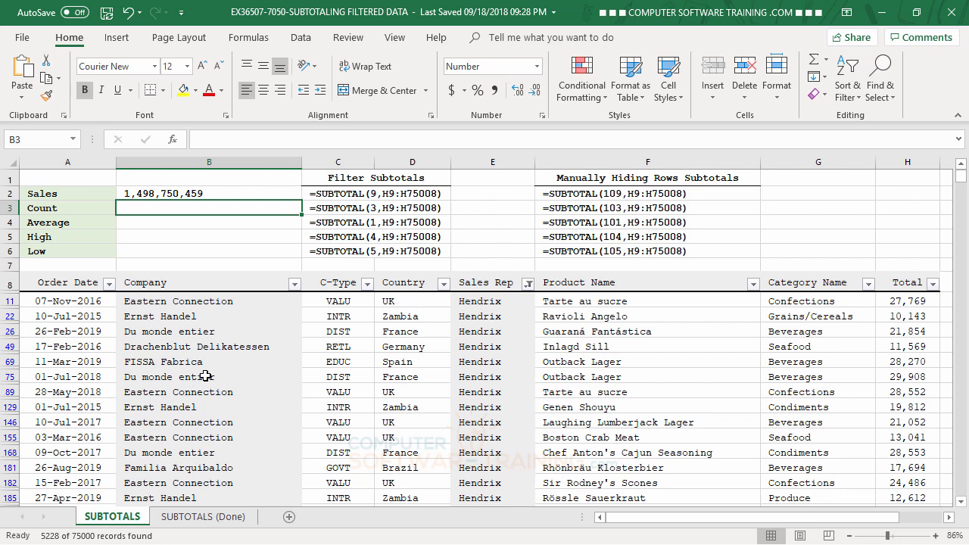
# - Check the Sales formula in cell B2 and clear the filter from the Sales Rep column
pyautogui.click(192, 191)
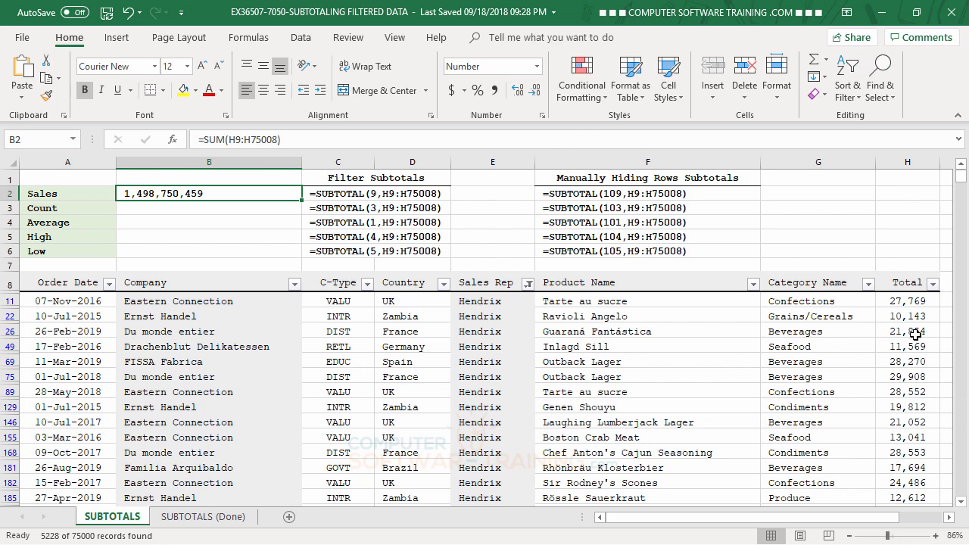
pyautogui.click(528, 285)
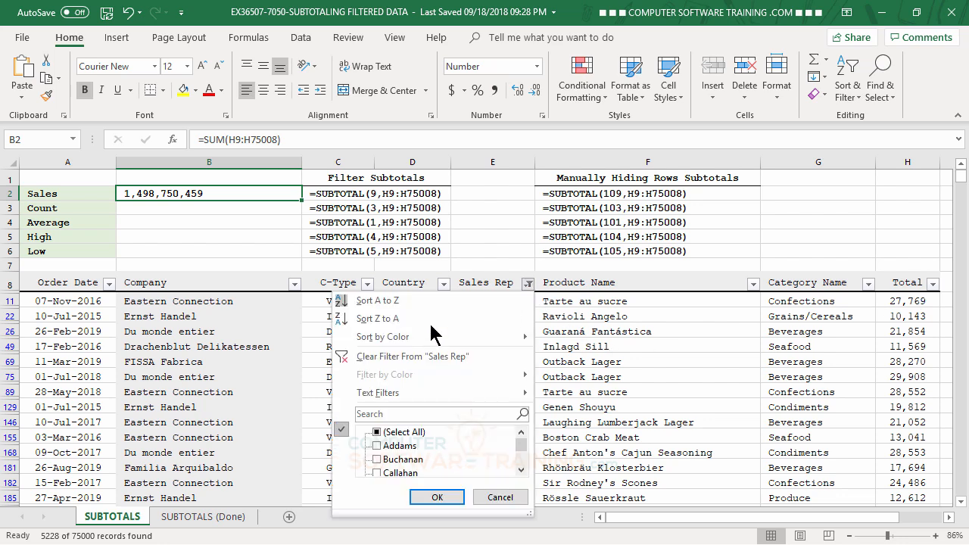
pyautogui.click(381, 356)
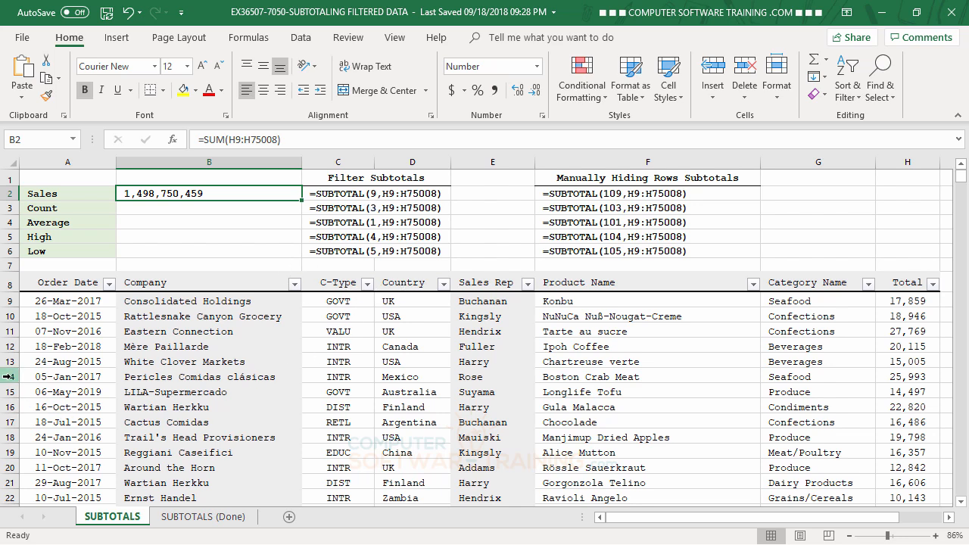
pyautogui.click(10, 377)
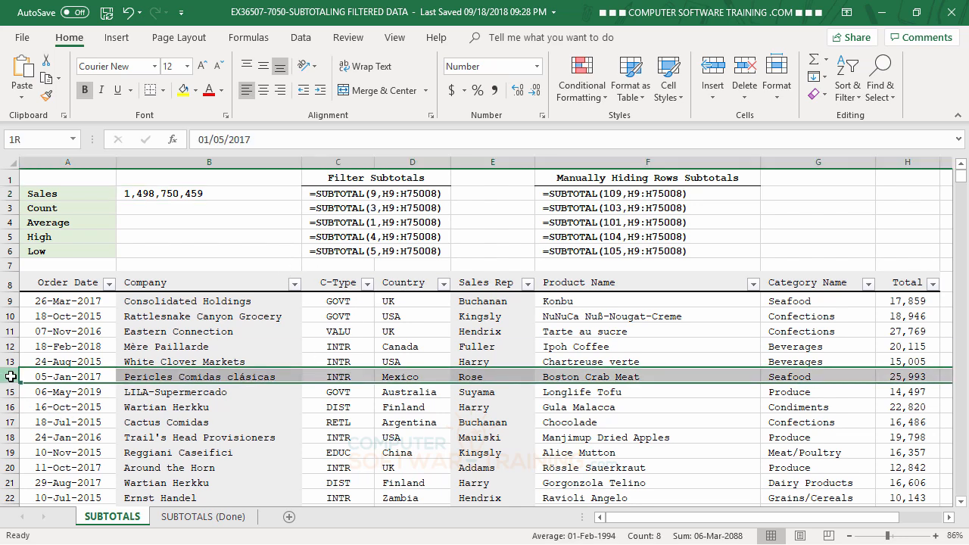
pyautogui.click(9, 422)
pyautogui.click(10, 452)
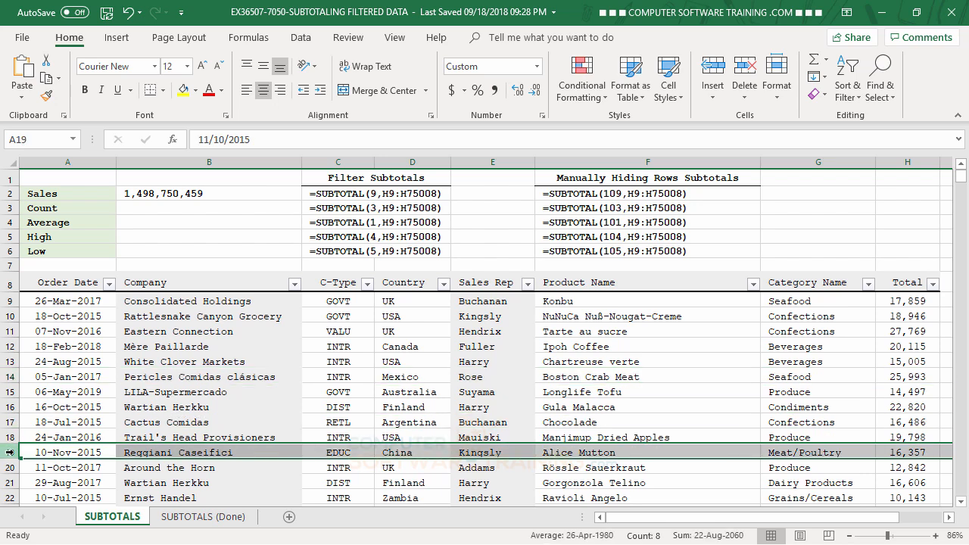
pyautogui.rightClick(10, 452)
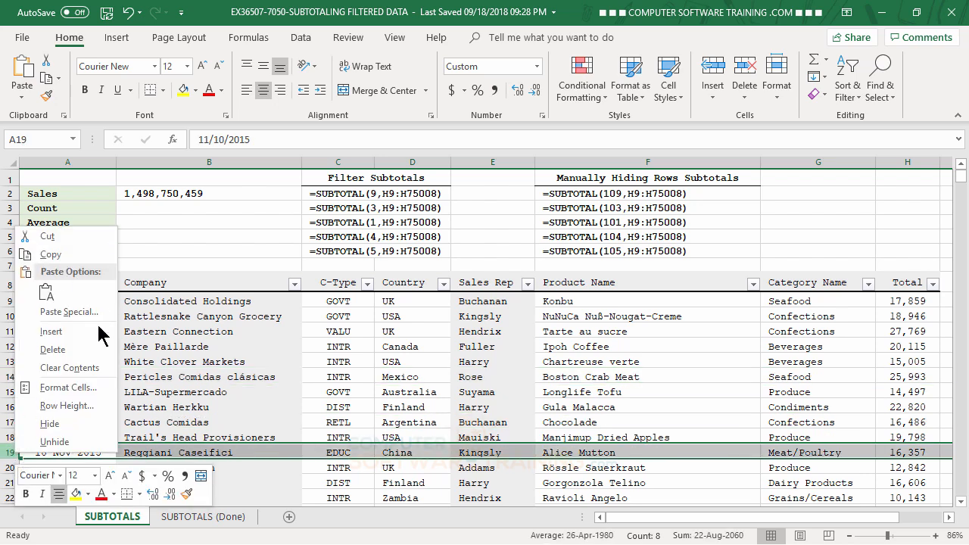
pyautogui.click(208, 351)
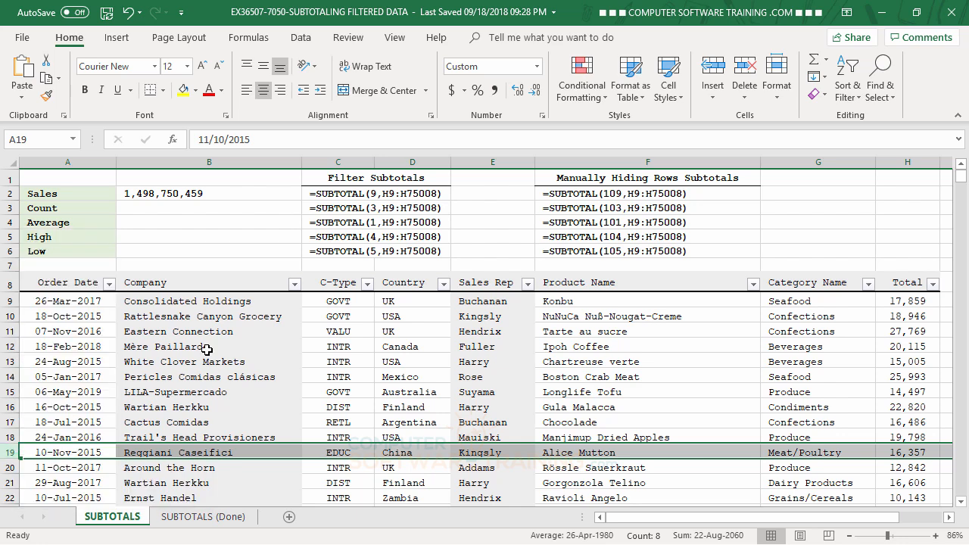
pyautogui.click(208, 350)
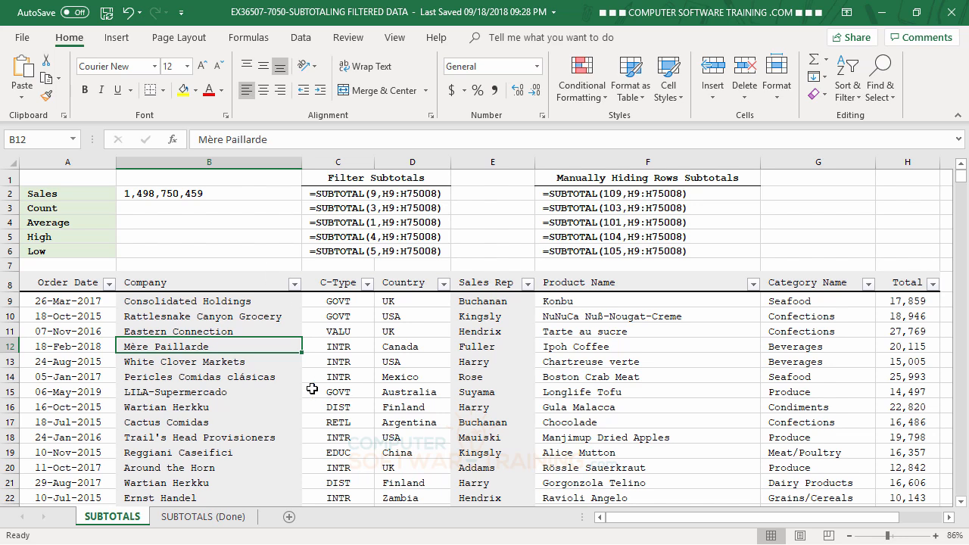
# - Replace the Sales formula in cell B2 with a SUBTOTAL function that uses function number 109 (SUM)
pyautogui.click(174, 196)
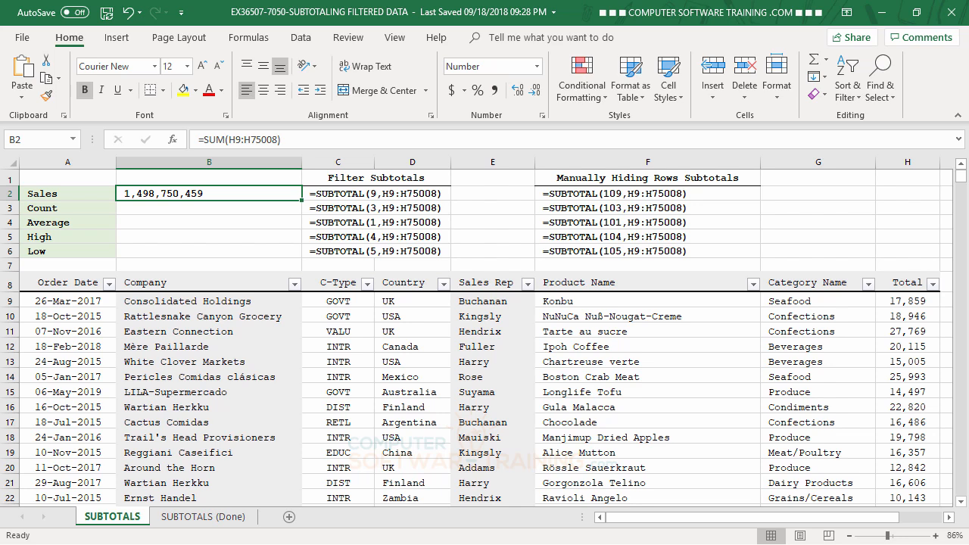
pyautogui.write('=s')
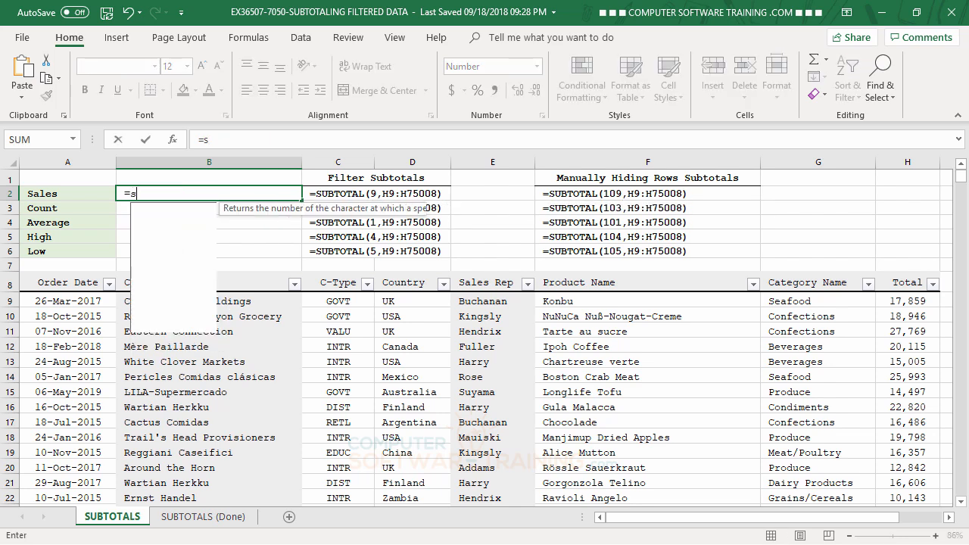
pyautogui.write('ub')
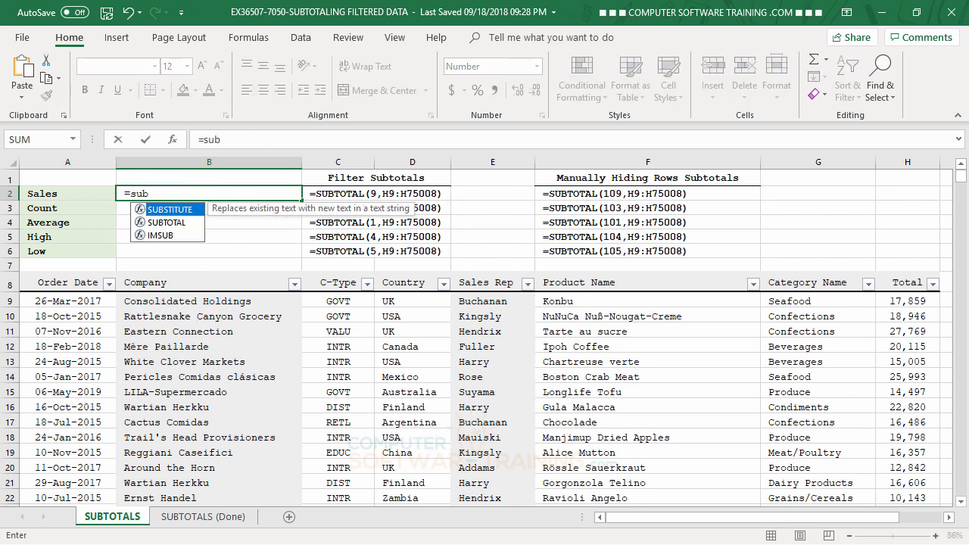
pyautogui.click(177, 222)
pyautogui.doubleClick(177, 222)
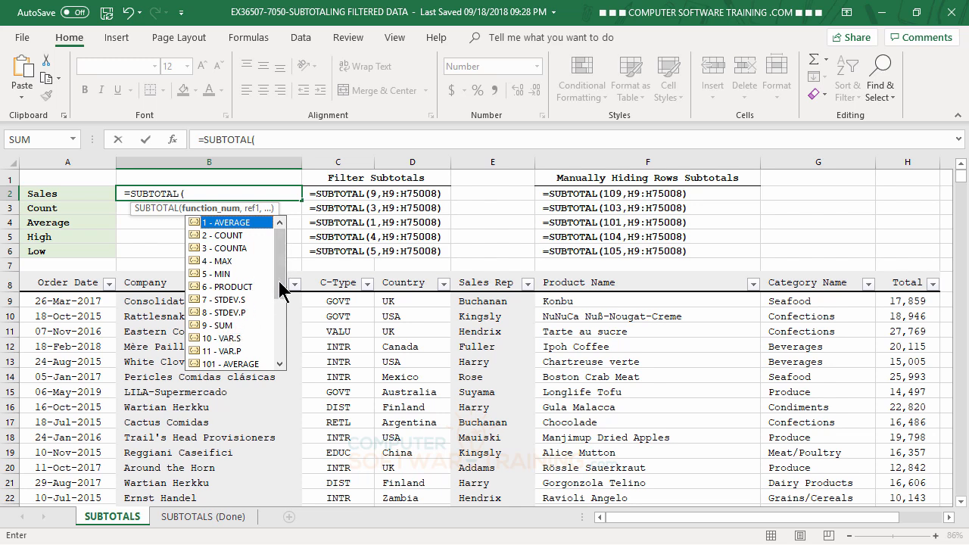
pyautogui.moveTo(279, 281); pyautogui.dragTo(288, 360)
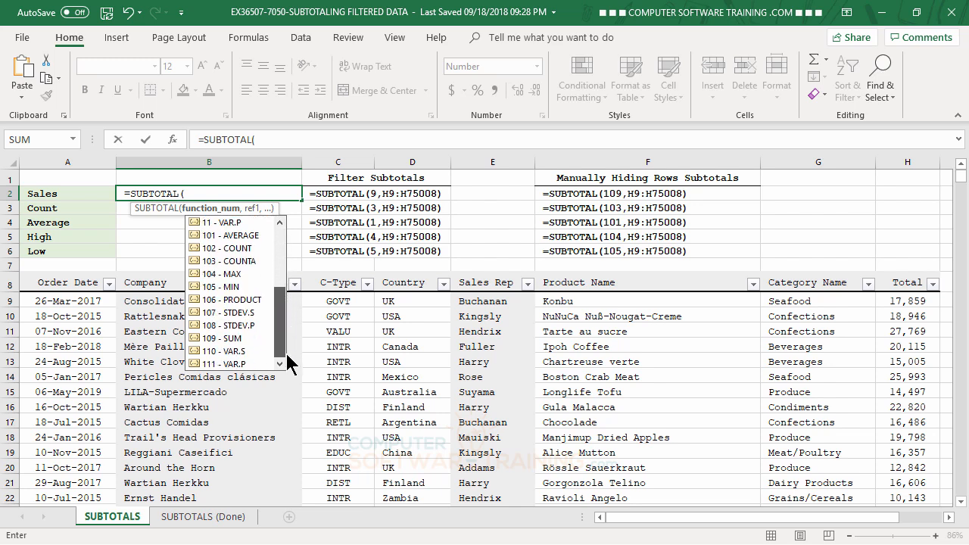
pyautogui.click(224, 338)
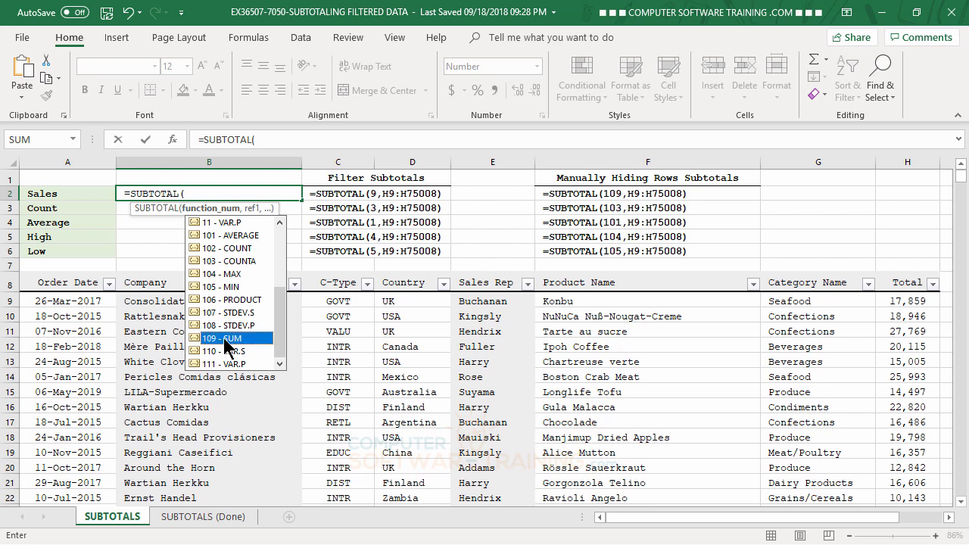
pyautogui.doubleClick(223, 337)
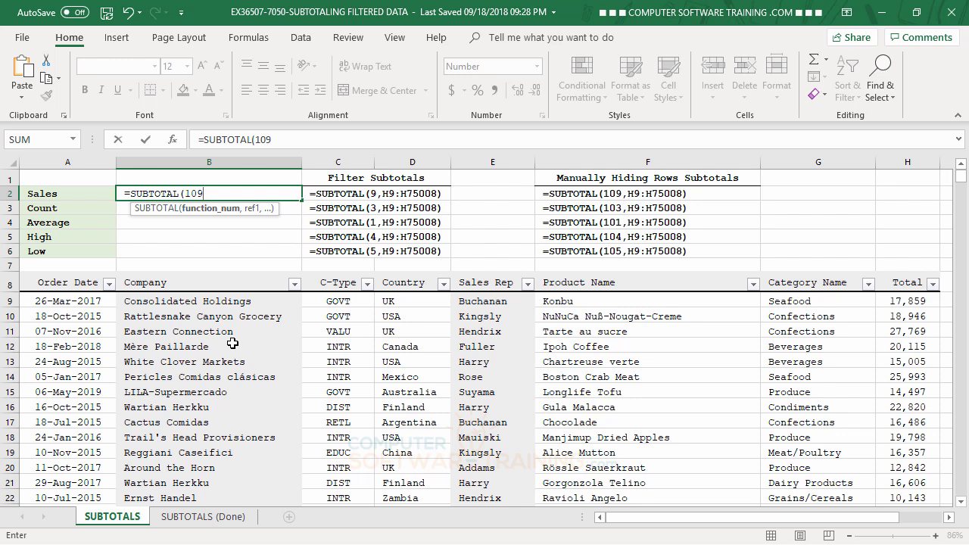
pyautogui.write(',')
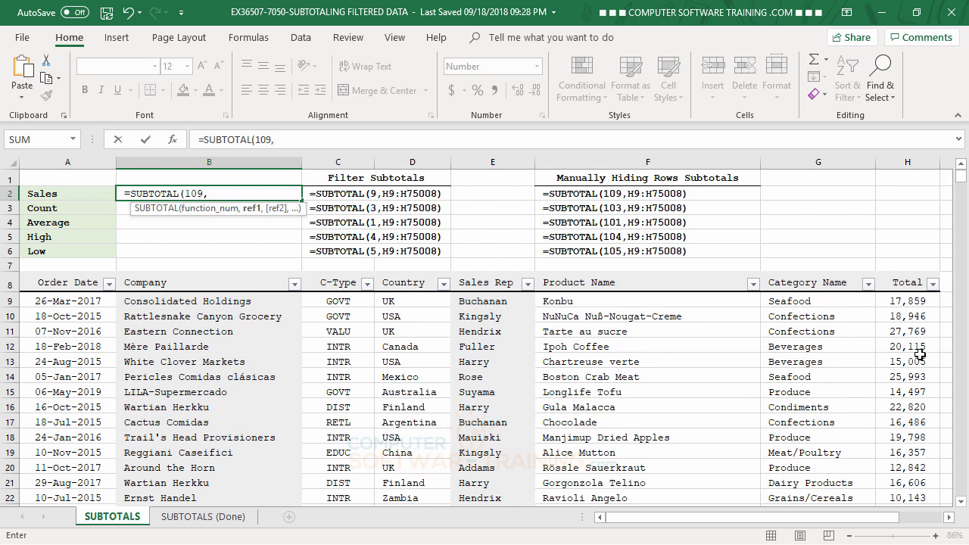
# - Complete the SUBTOTAL formula with the Total column range H9:H75008 as its reference
pyautogui.click(899, 300)
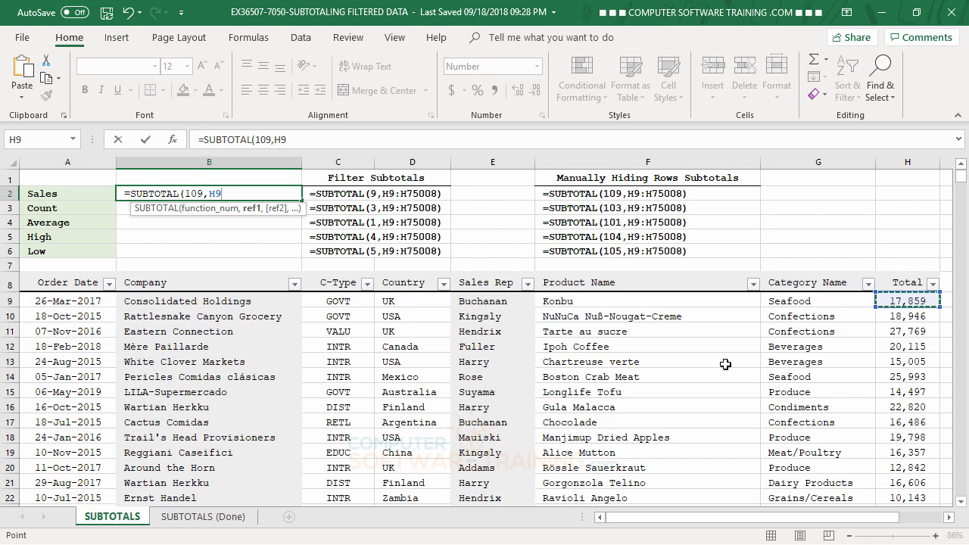
pyautogui.hotkey('ctrl', 'shift', 'Down')
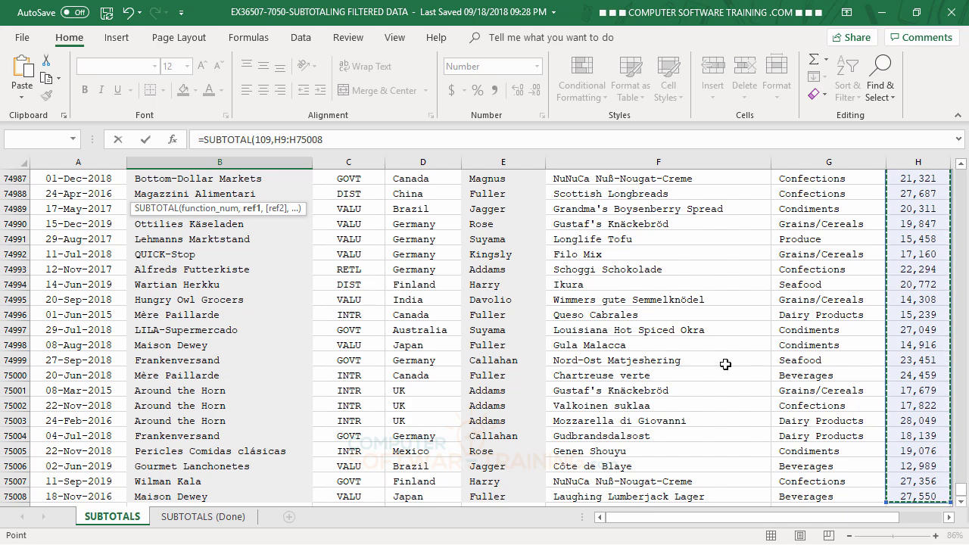
pyautogui.press('Return')
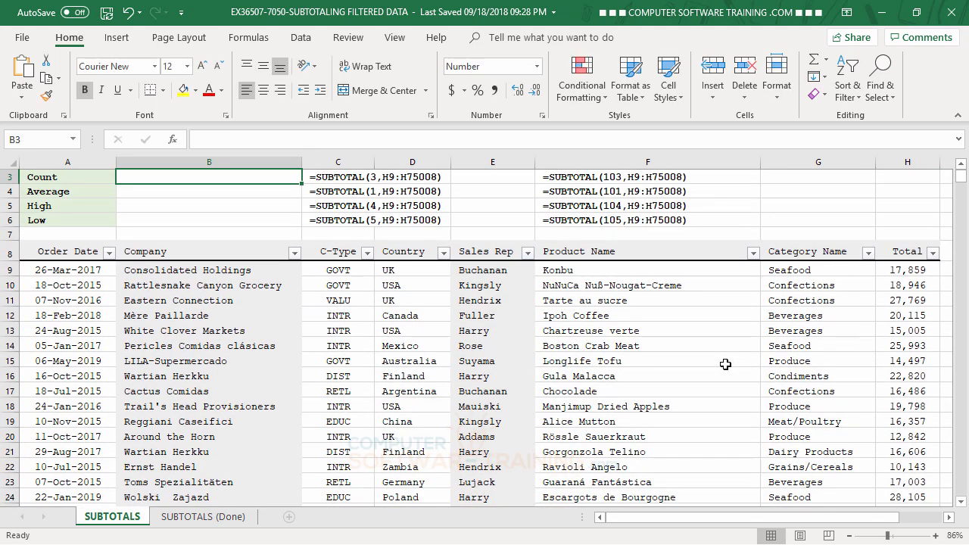
pyautogui.scroll(1, 583, 330)
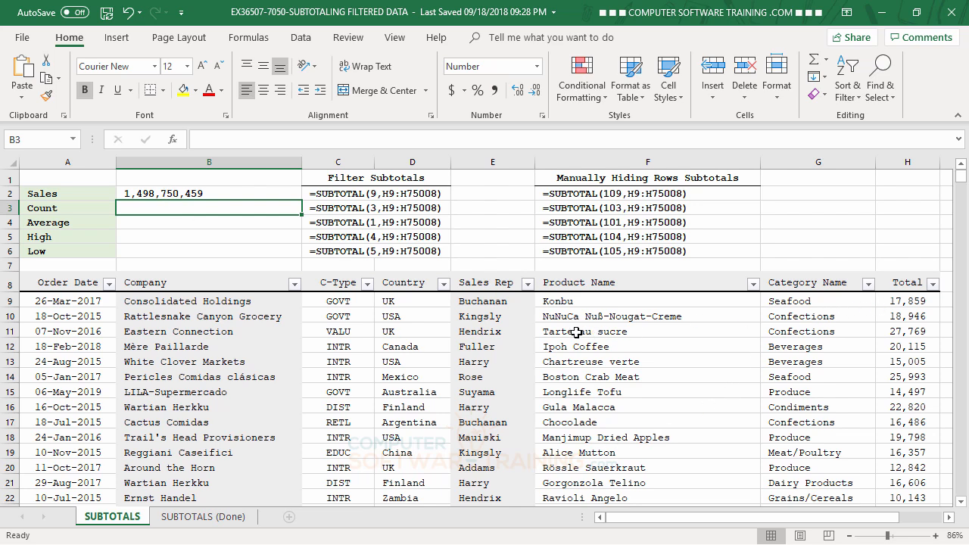
# - Filter the Sales Rep column to show only the orders of the first representative in the filter list
pyautogui.click(528, 283)
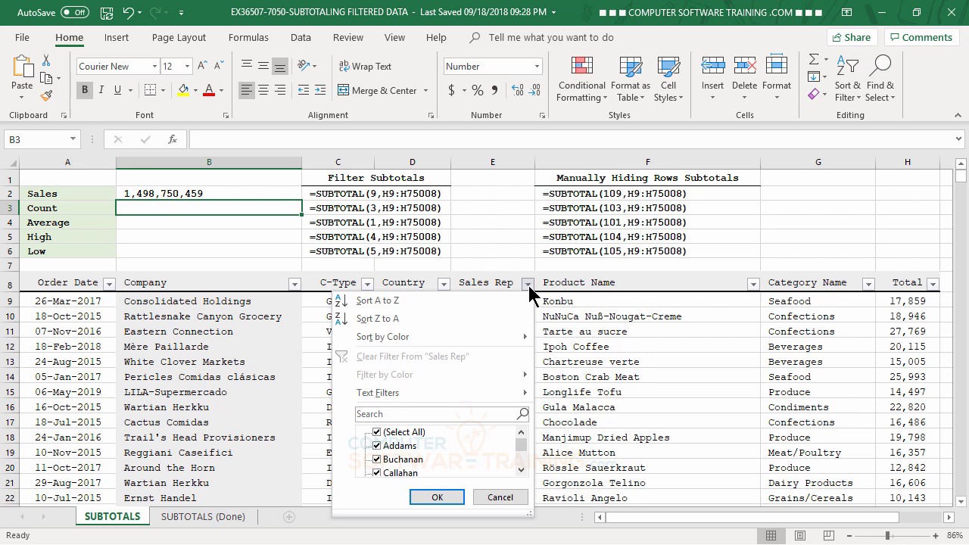
pyautogui.click(378, 435)
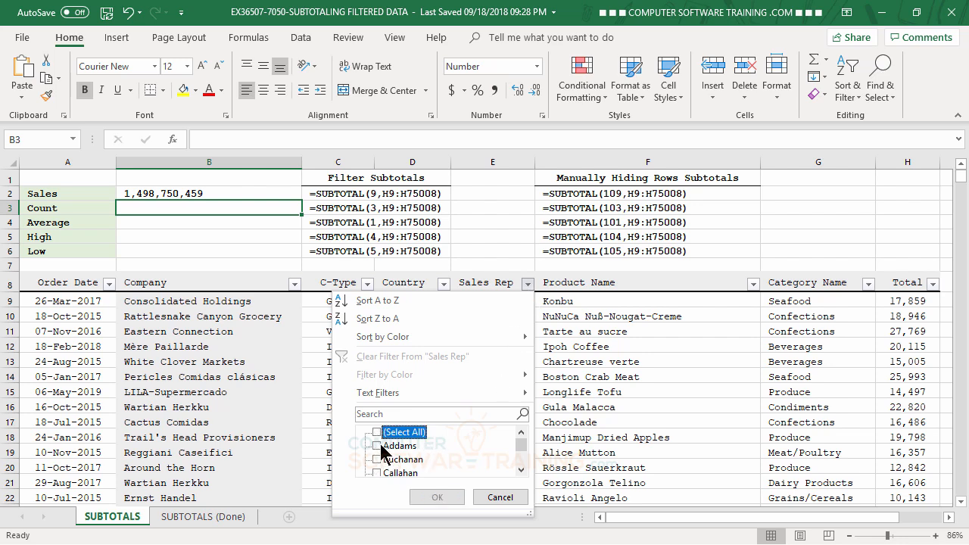
pyautogui.click(377, 446)
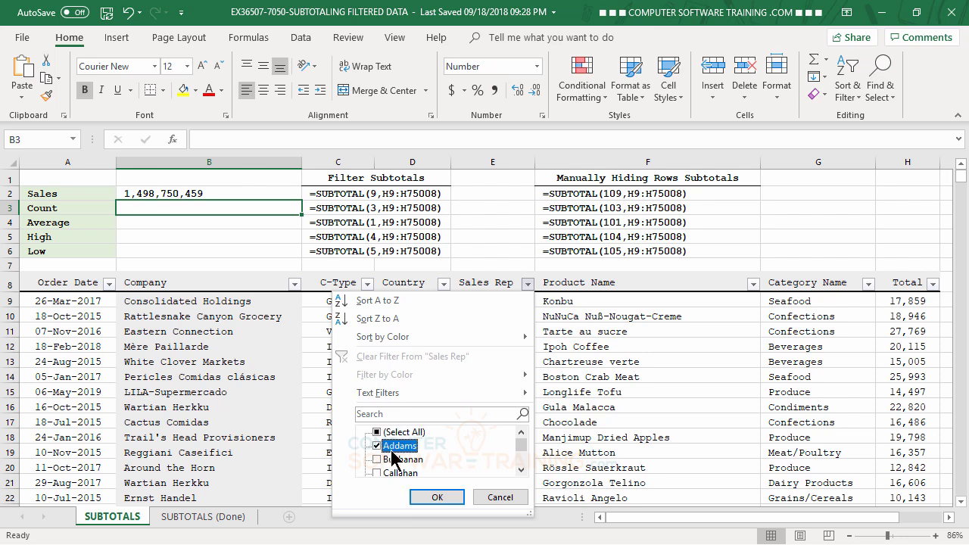
pyautogui.click(433, 500)
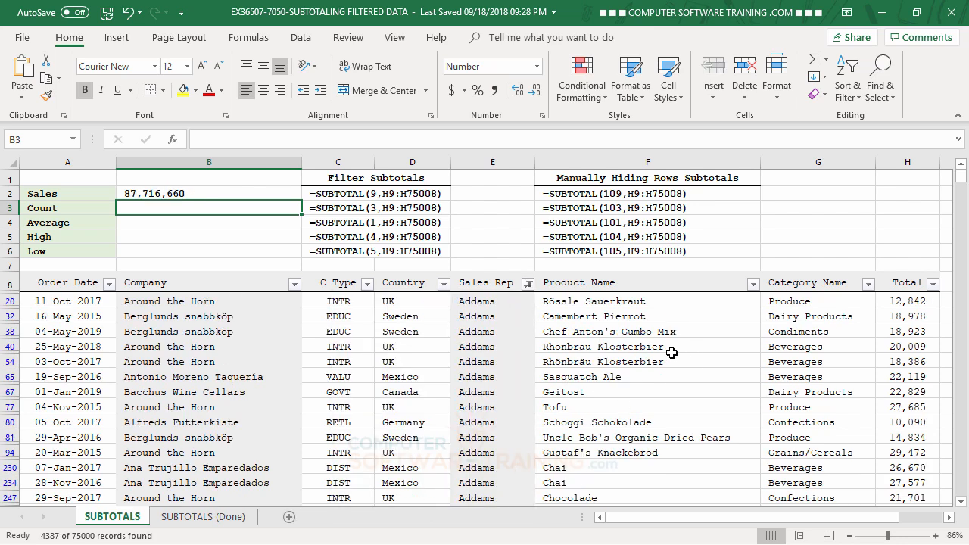
pyautogui.scroll(-6, 670, 353)
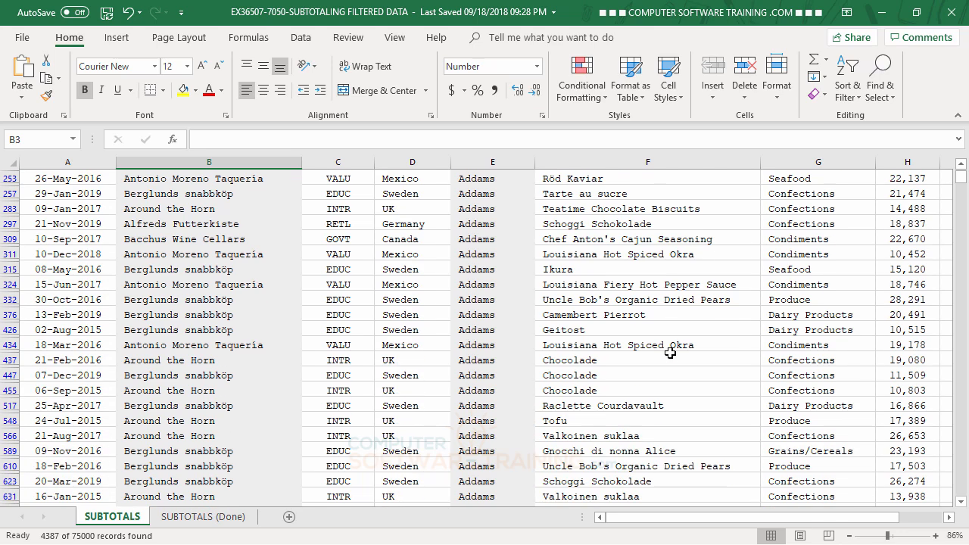
pyautogui.scroll(6, 670, 353)
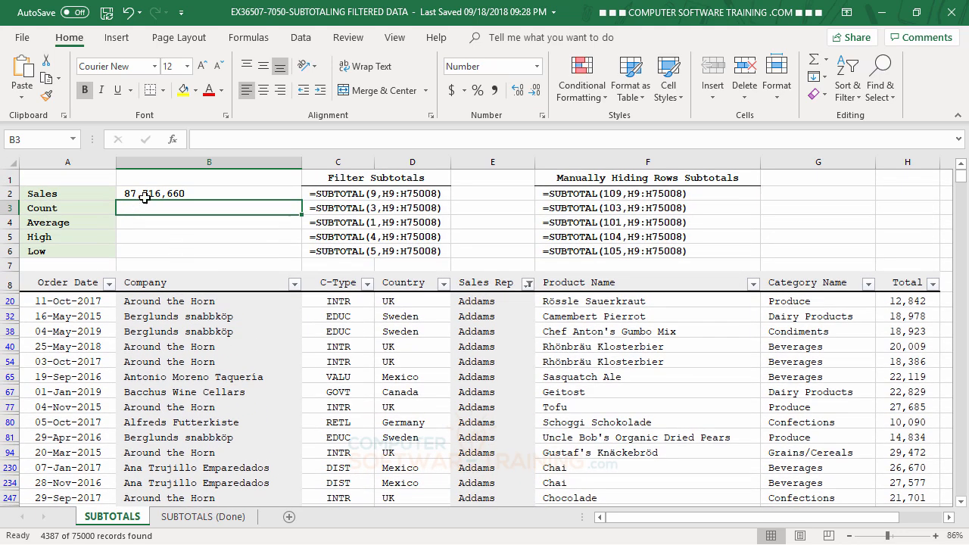
# - Check the Sales formula in cell B2 and clear the filter from the Sales Rep column
pyautogui.click(145, 197)
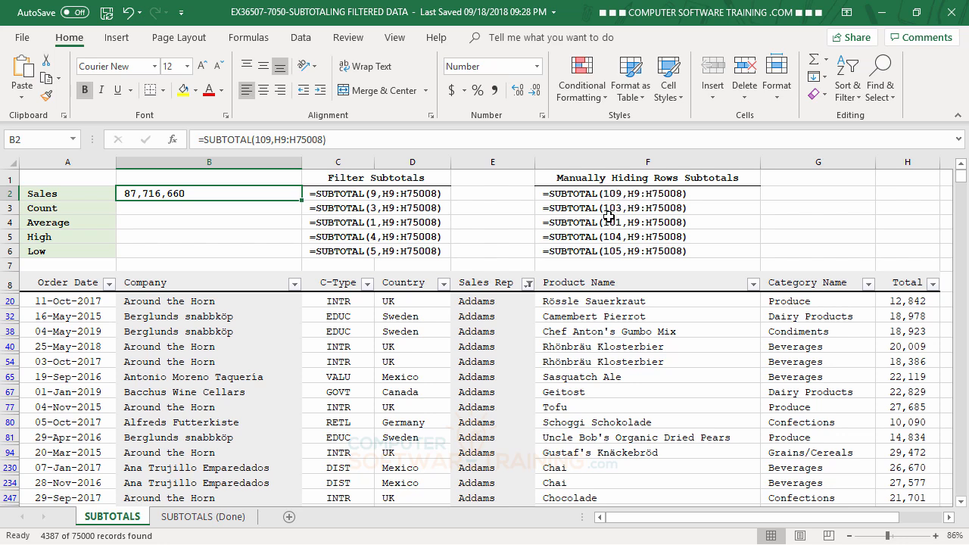
pyautogui.click(528, 283)
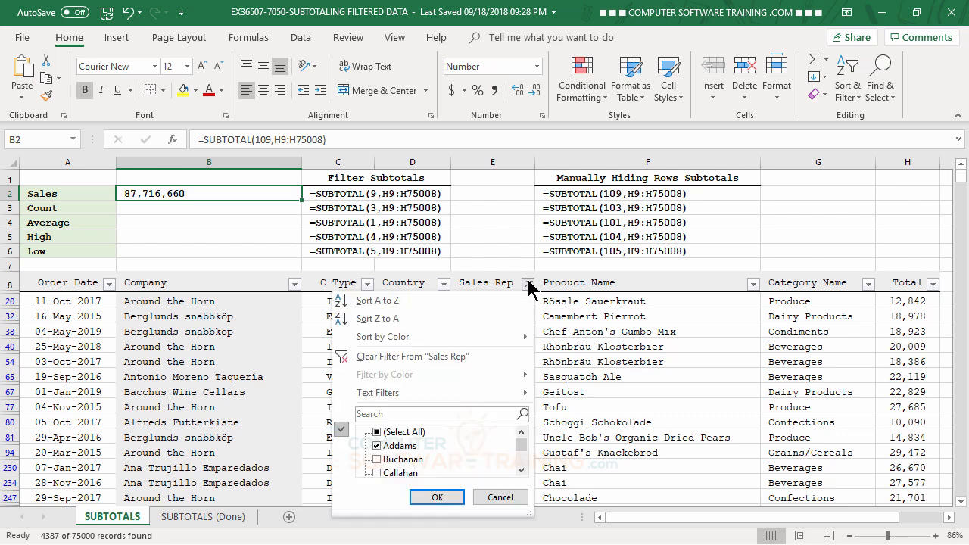
pyautogui.click(375, 360)
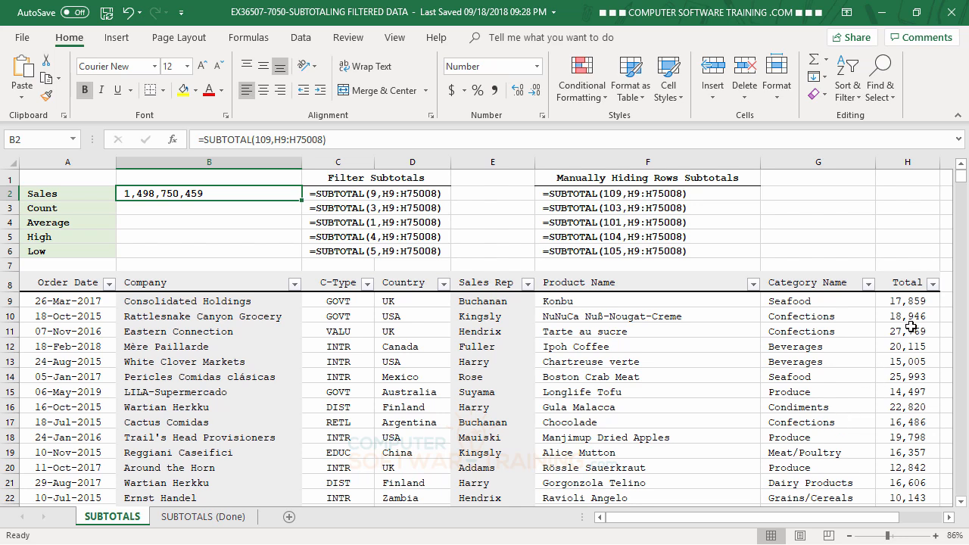
# - Select the Total column data from H9 down to H75008 and name the range T
pyautogui.click(905, 301)
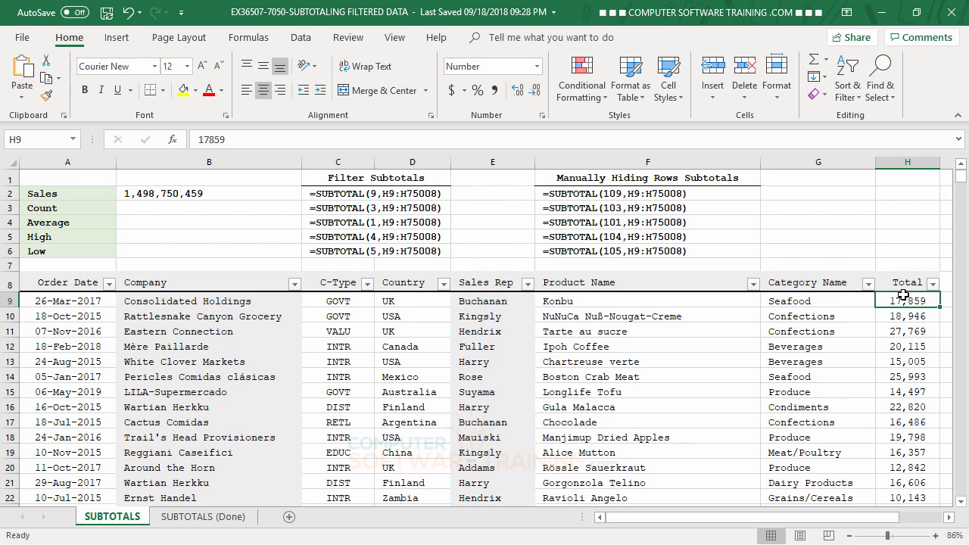
pyautogui.hotkey('ctrl', 'shift', 'Down')
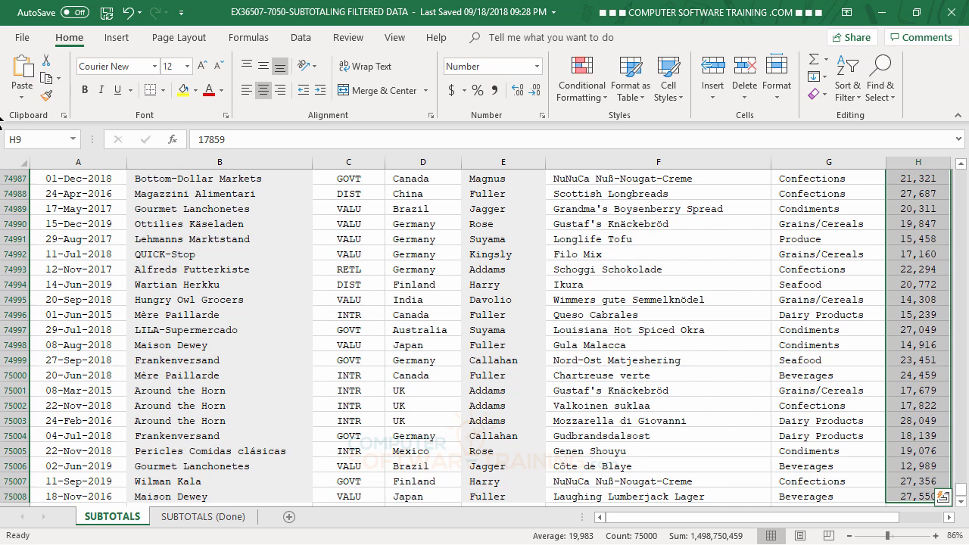
pyautogui.click(43, 139)
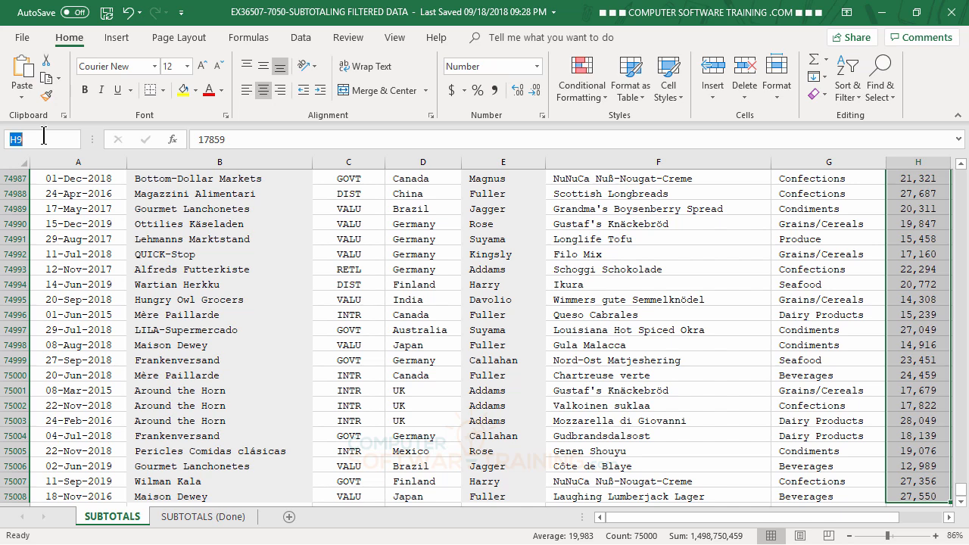
pyautogui.write('T')
pyautogui.press('Return')
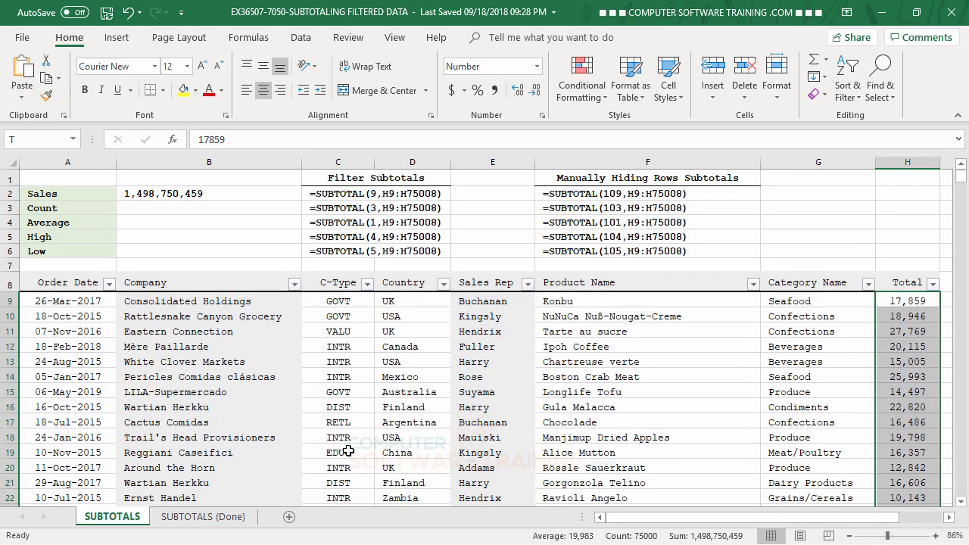
# - Deselect the Total data, go to the named range T to check which cells it covers, and return to the summary area
pyautogui.click(332, 362)
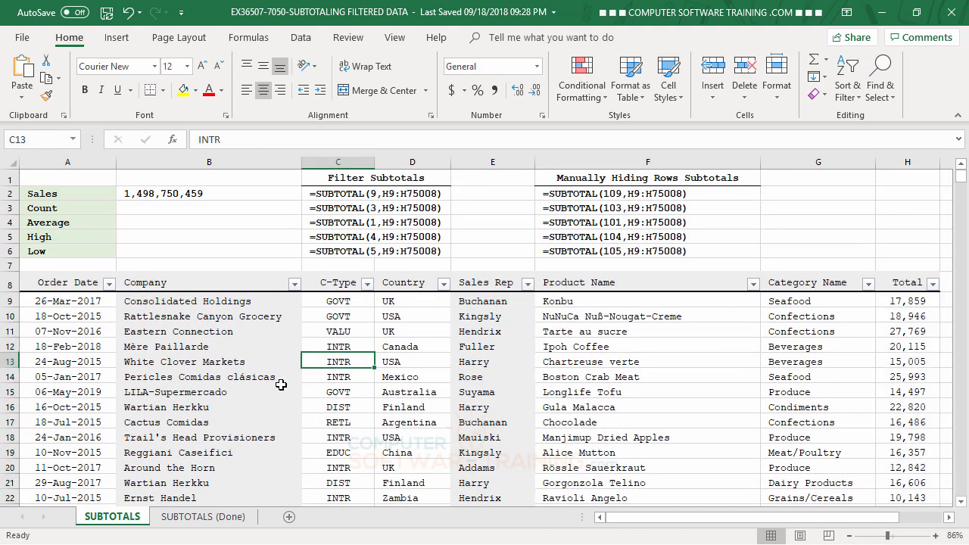
pyautogui.click(74, 140)
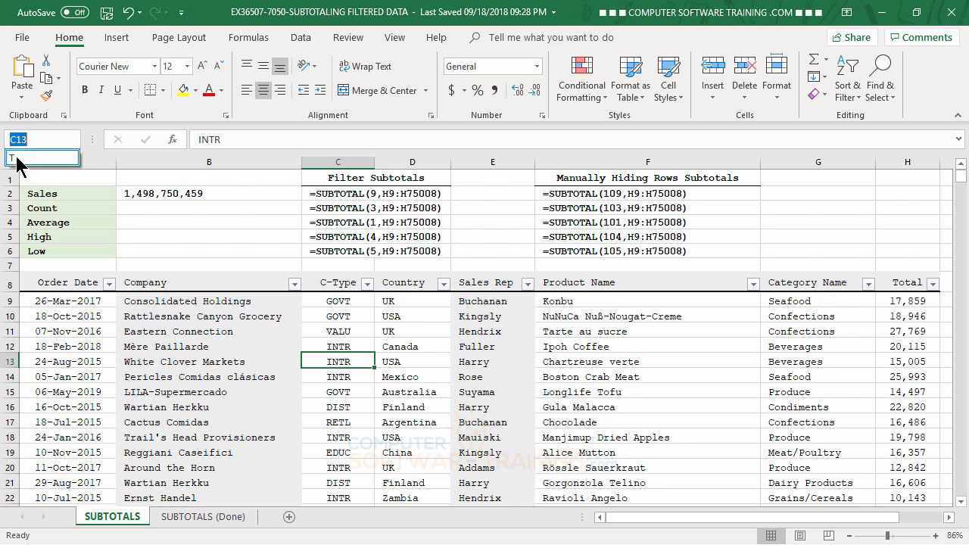
pyautogui.click(15, 157)
pyautogui.scroll(-1, 17, 165)
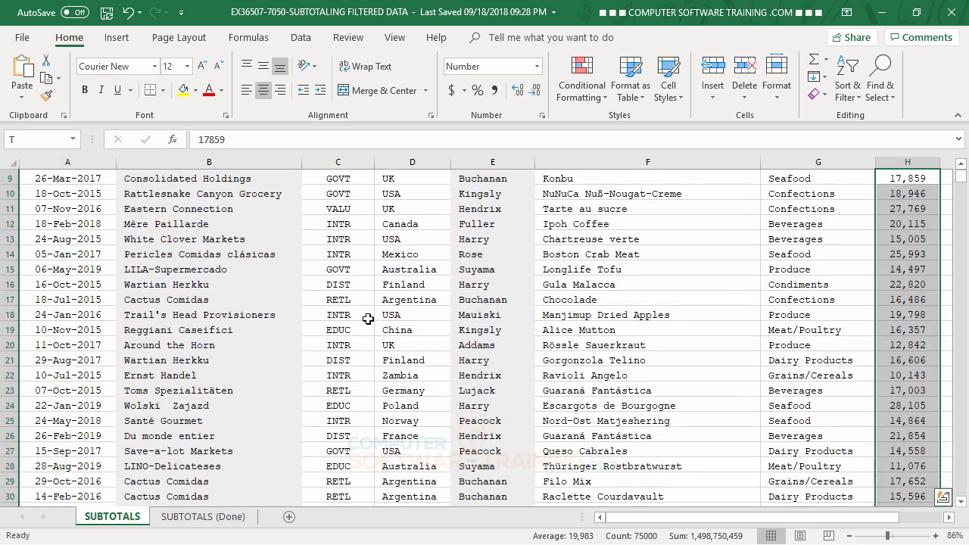
pyautogui.click(197, 281)
pyautogui.scroll(3, 198, 280)
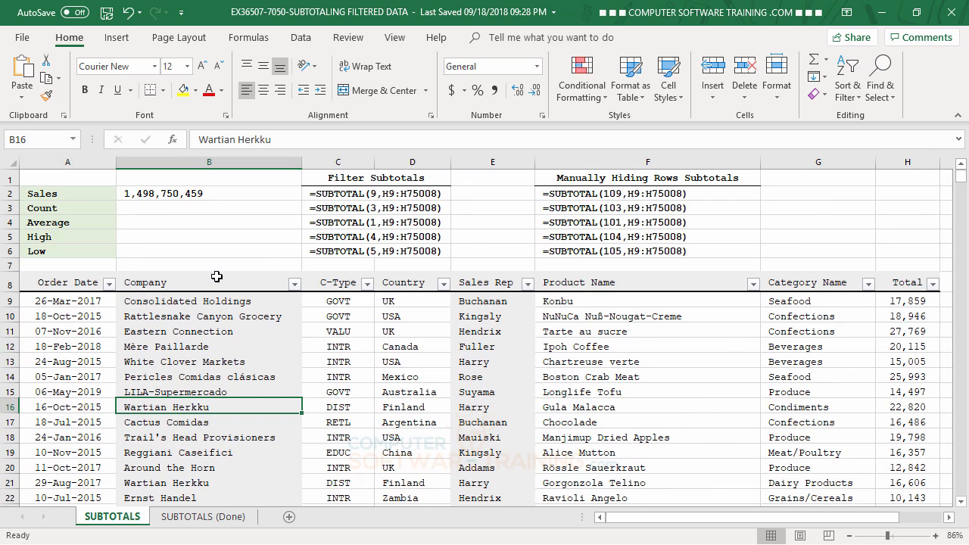
# - Enter a SUBTOTAL formula for Count in cell B3 with function number 103 (COUNTA) and the named range T
pyautogui.click(157, 209)
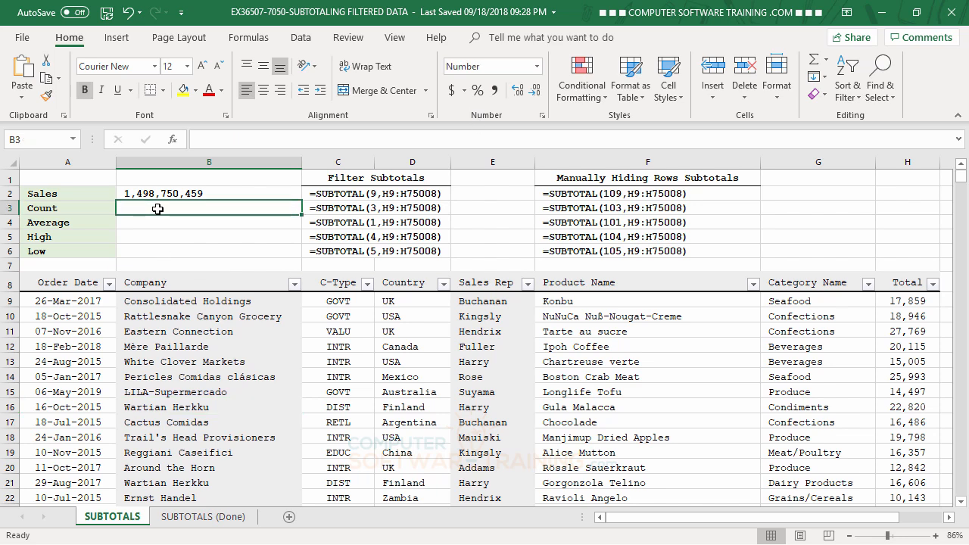
pyautogui.write('=sub')
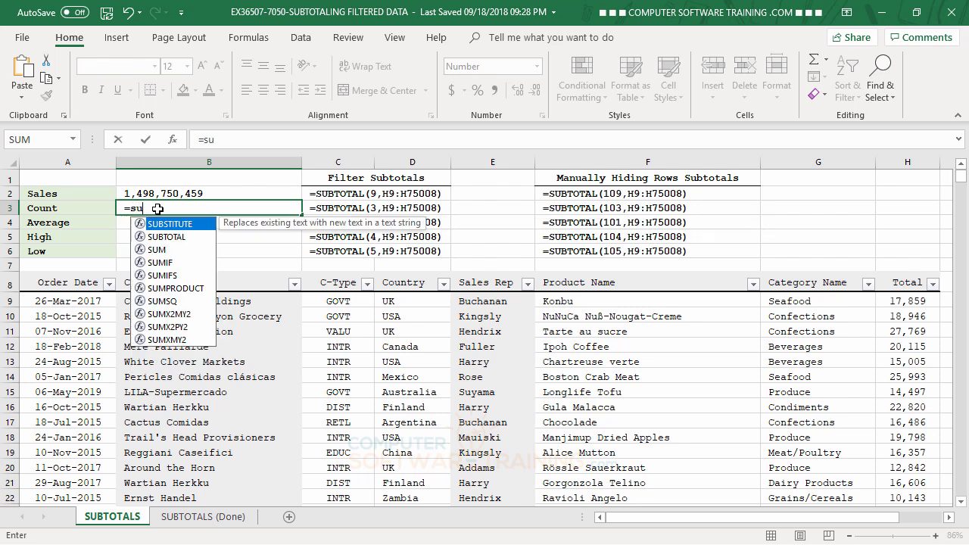
pyautogui.doubleClick(185, 237)
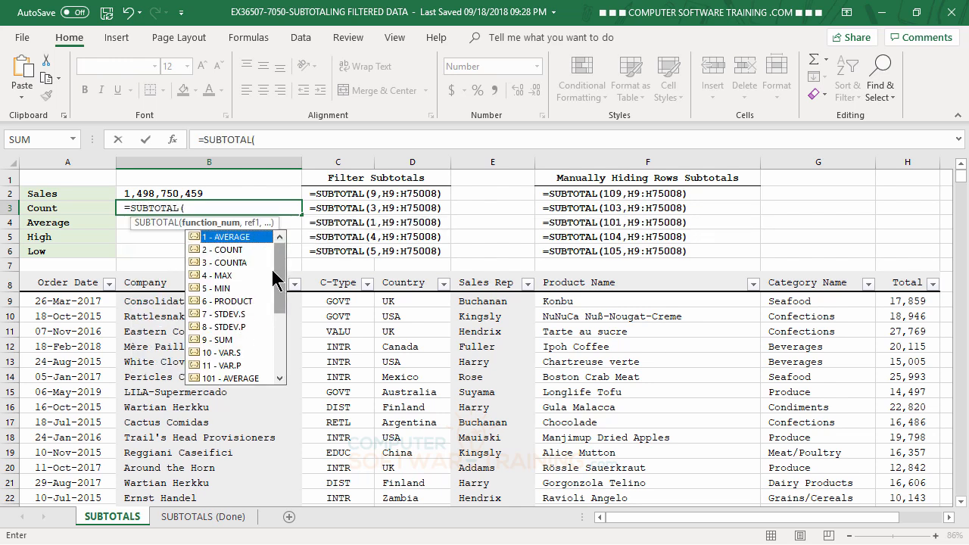
pyautogui.click(272, 275)
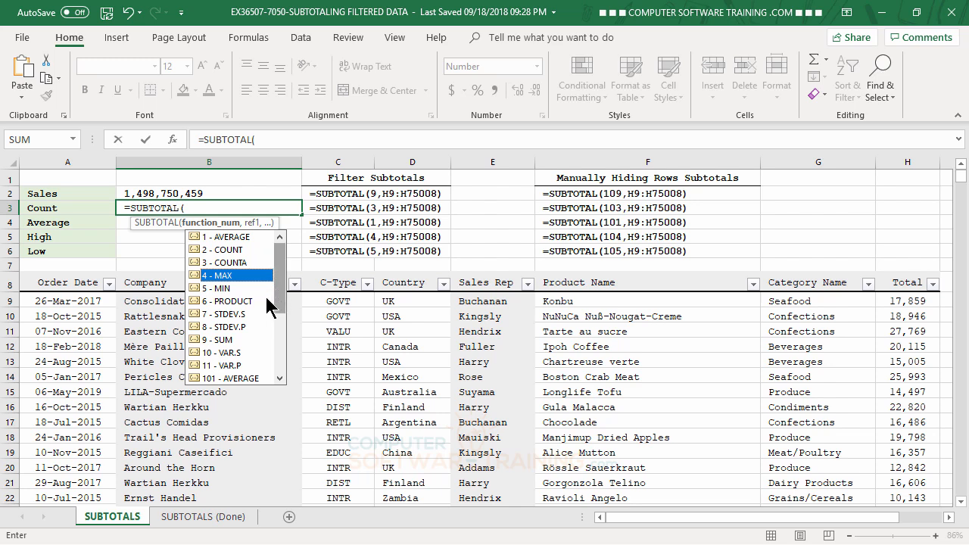
pyautogui.moveTo(270, 303); pyautogui.dragTo(265, 373)
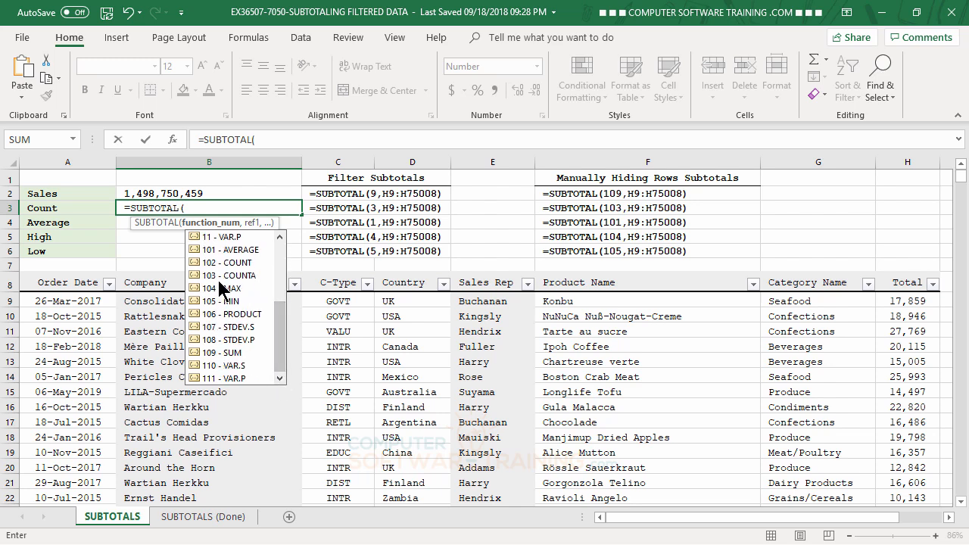
pyautogui.doubleClick(220, 275)
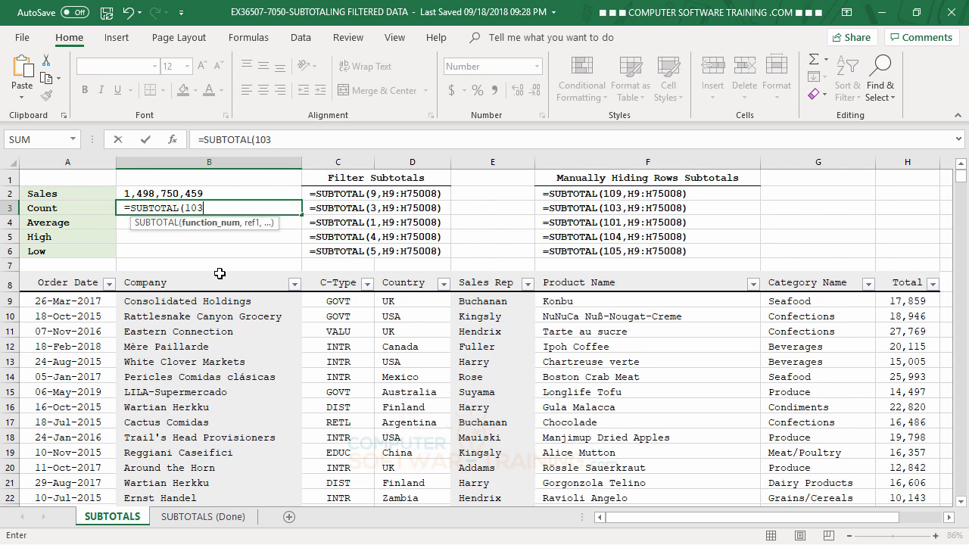
pyautogui.write(',')
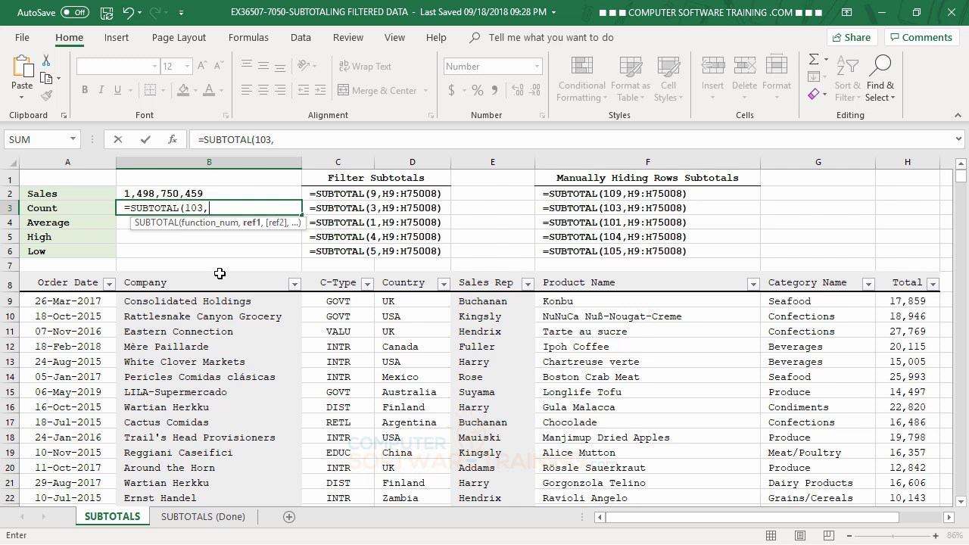
pyautogui.write('t')
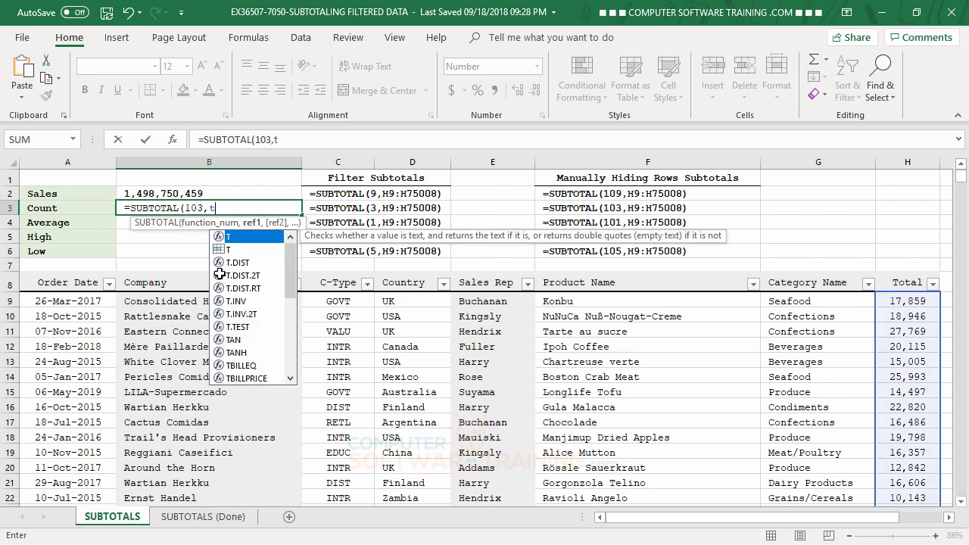
pyautogui.press('Return')
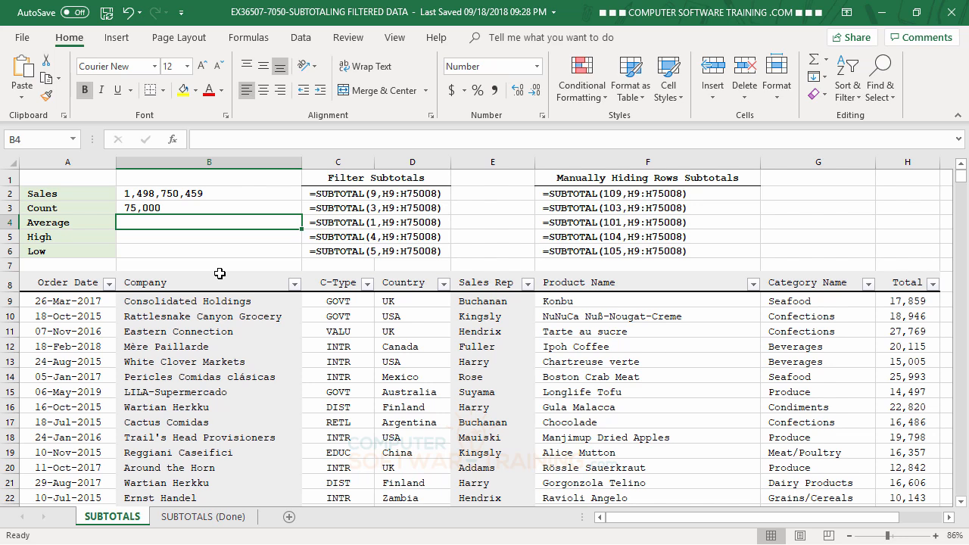
# - Enter a SUBTOTAL formula for Average in cell B4 with function number 101 (AVERAGE) and the named range T
pyautogui.write('=sub')
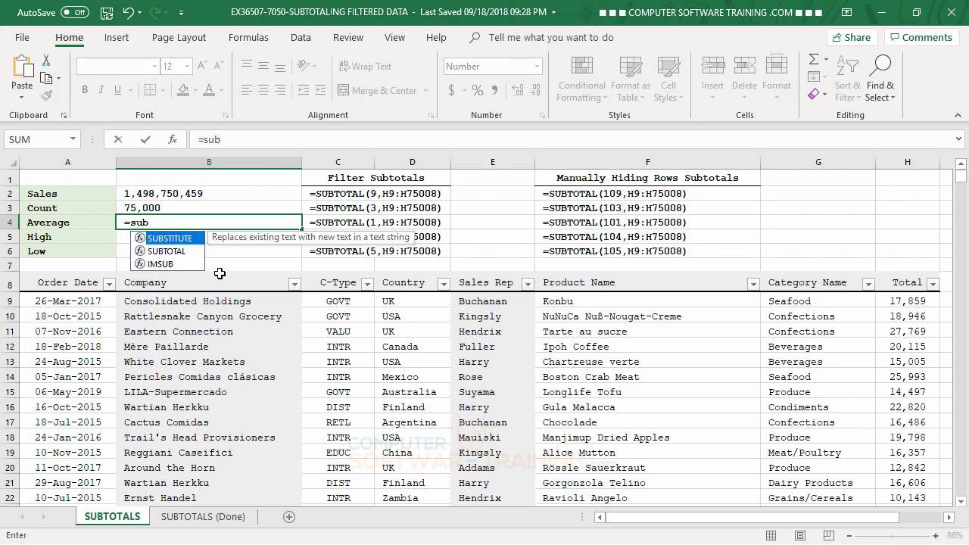
pyautogui.doubleClick(169, 251)
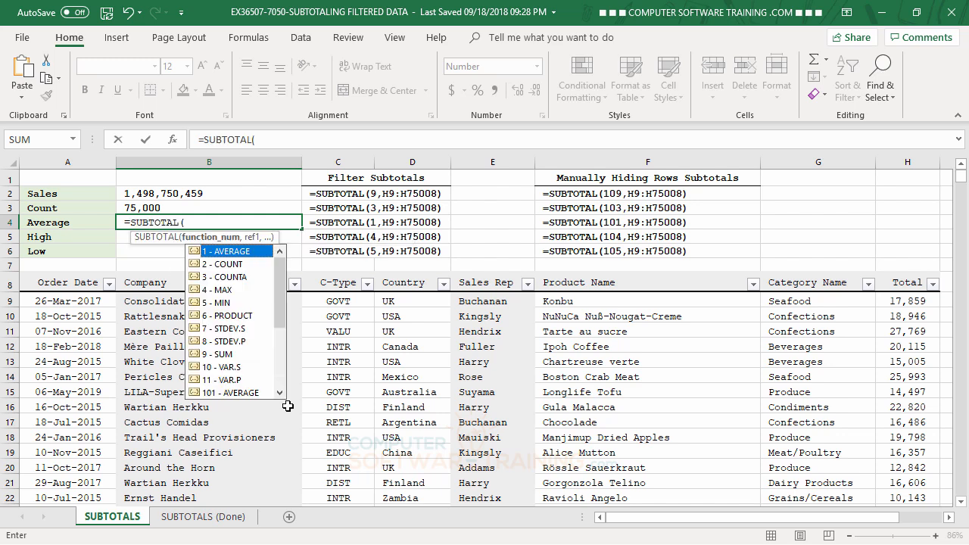
pyautogui.moveTo(281, 278); pyautogui.dragTo(281, 324)
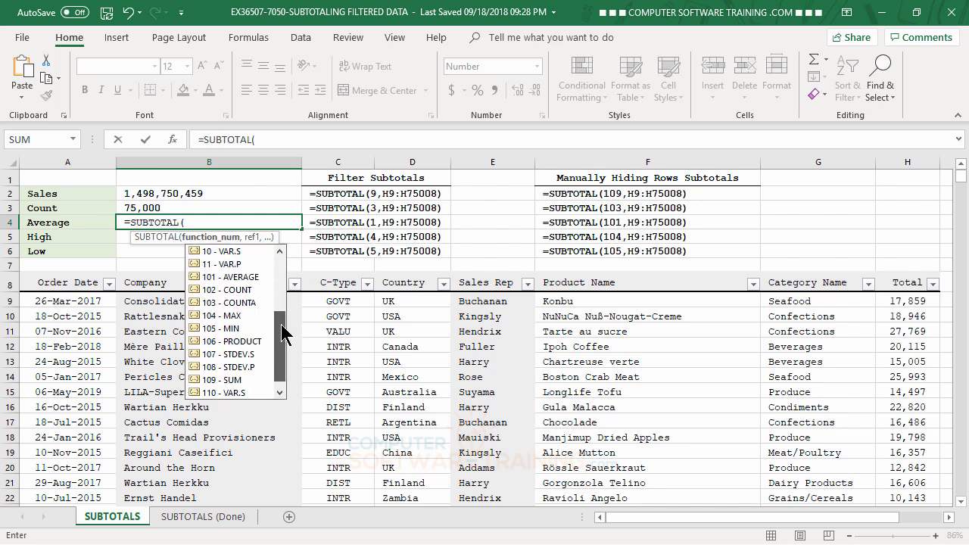
pyautogui.click(227, 278)
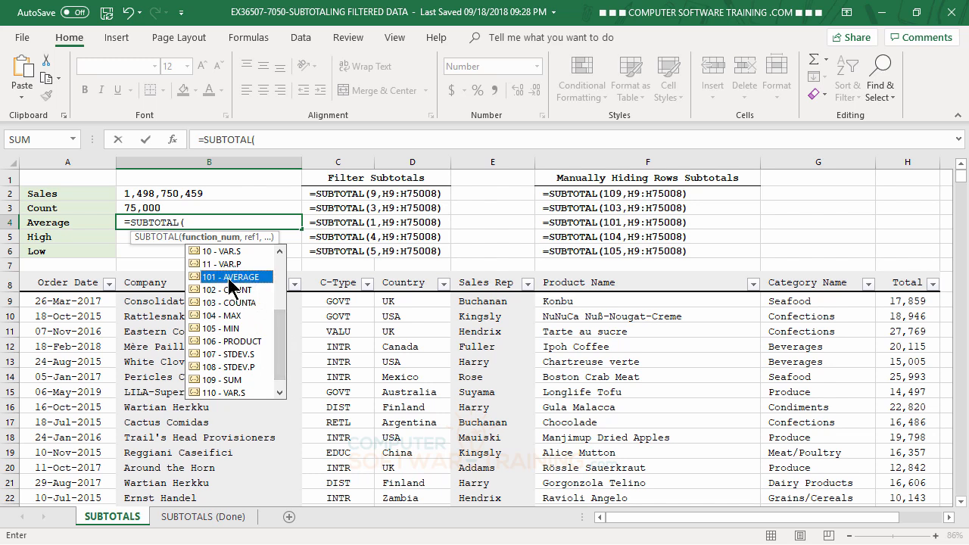
pyautogui.doubleClick(228, 278)
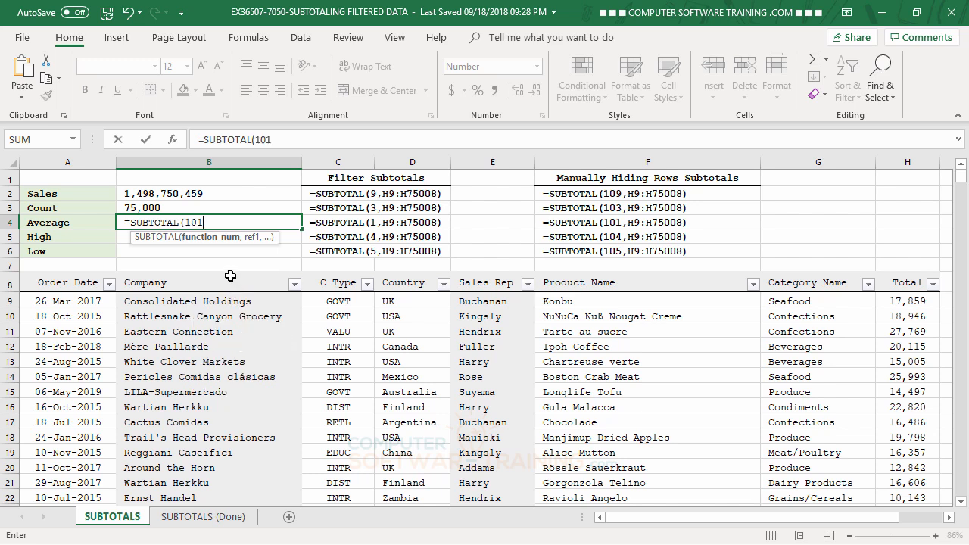
pyautogui.write(',t')
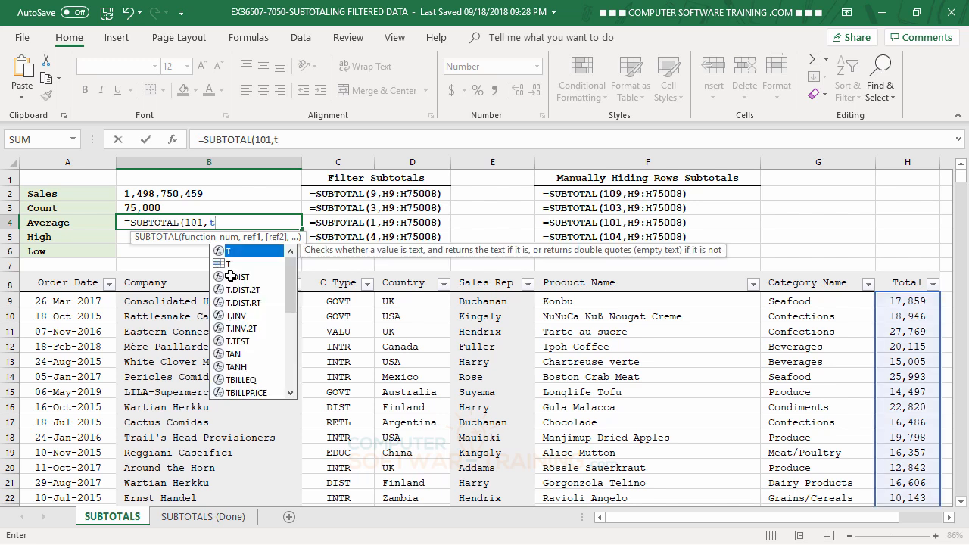
pyautogui.press('Return')
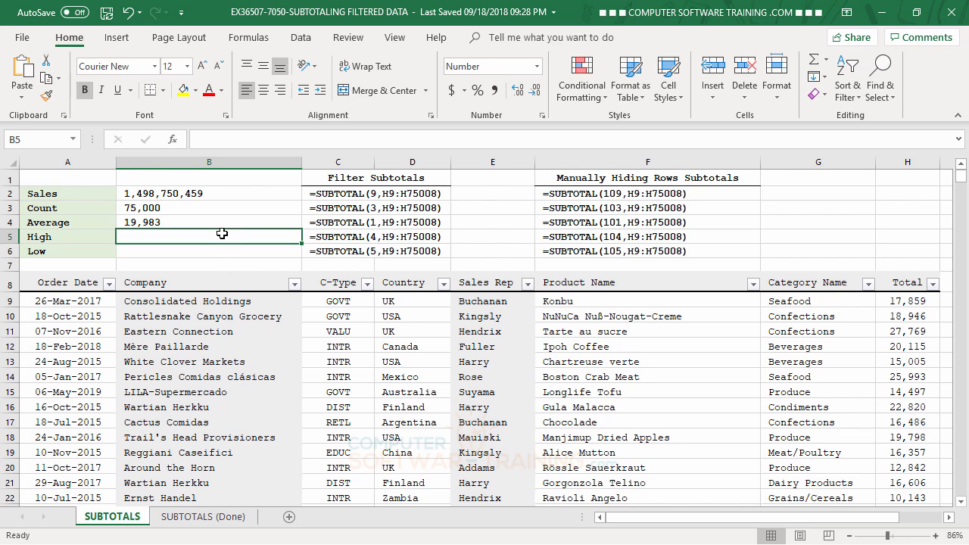
# - Enter a SUBTOTAL formula for High in cell B5 with function number 104 (MAX) and the named range T
pyautogui.write('=su')
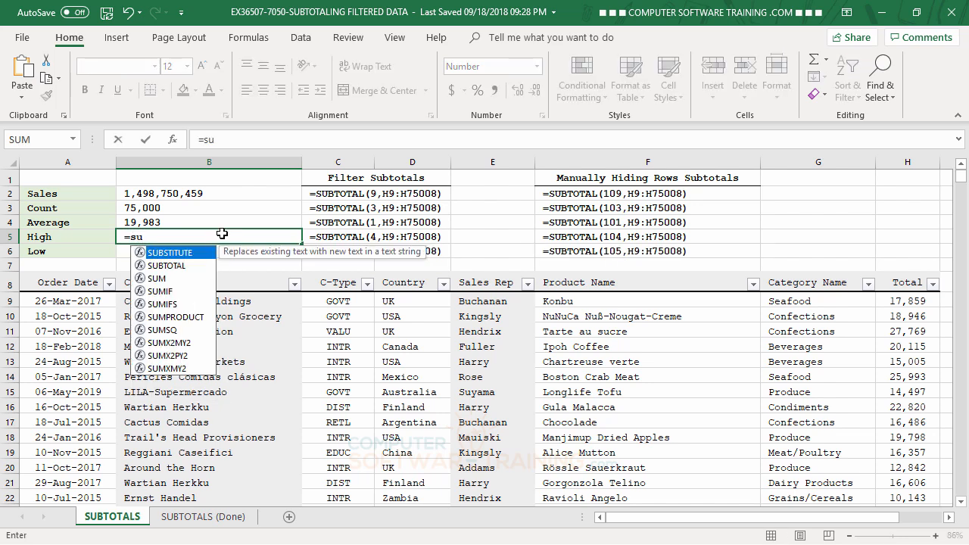
pyautogui.write('b')
pyautogui.click(180, 266)
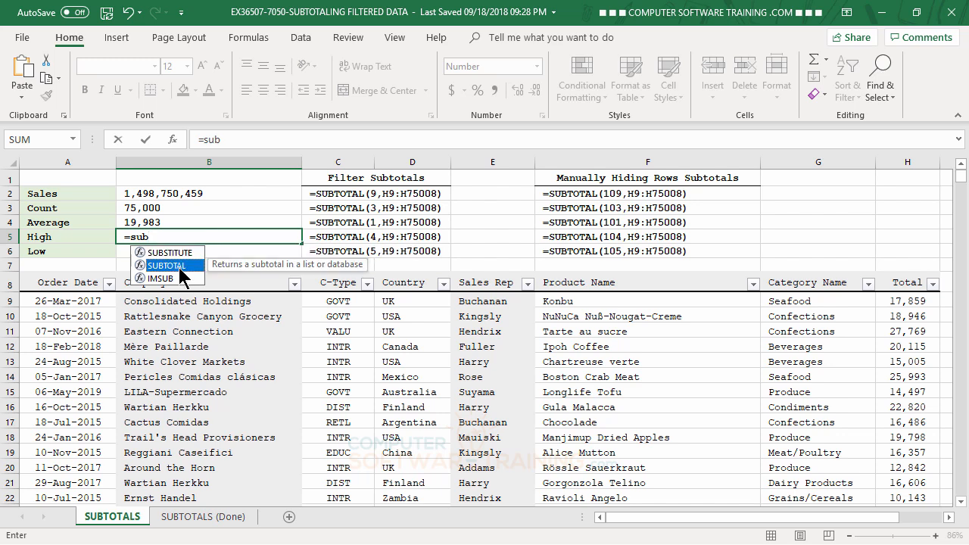
pyautogui.doubleClick(179, 267)
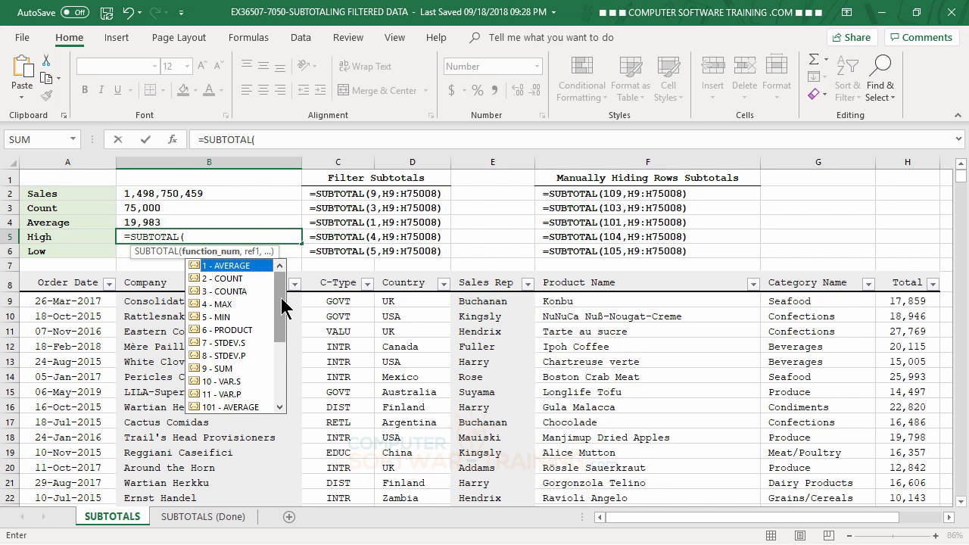
pyautogui.moveTo(282, 298); pyautogui.dragTo(284, 325)
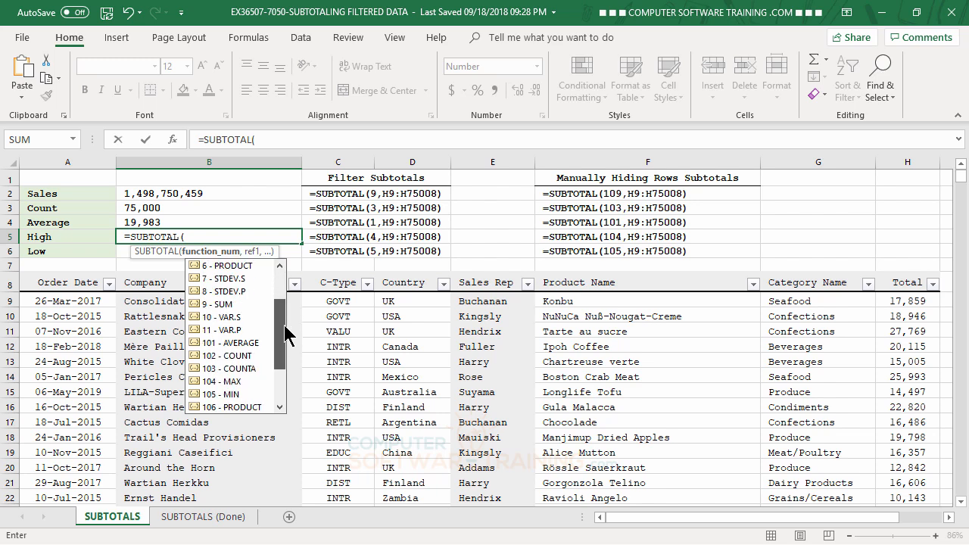
pyautogui.doubleClick(218, 380)
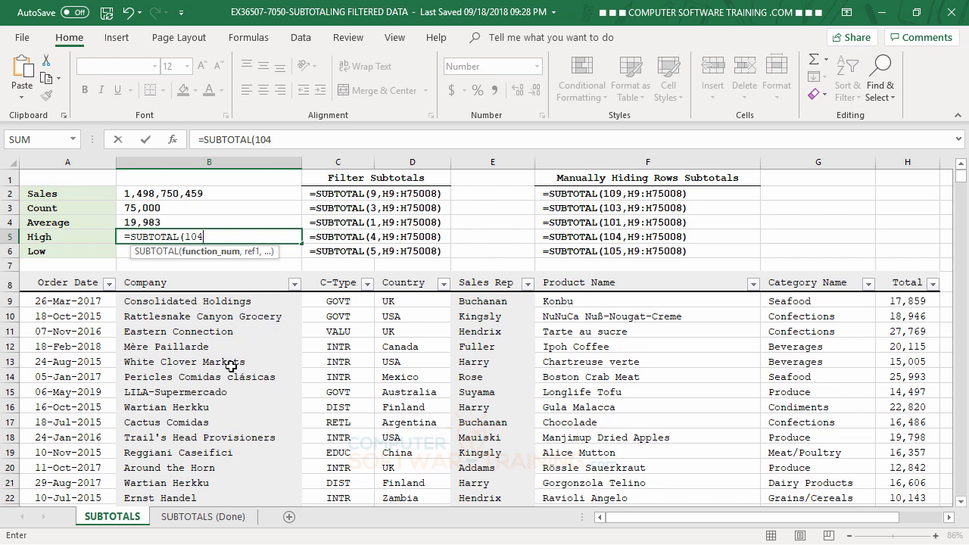
pyautogui.write(',t')
pyautogui.press('Return')
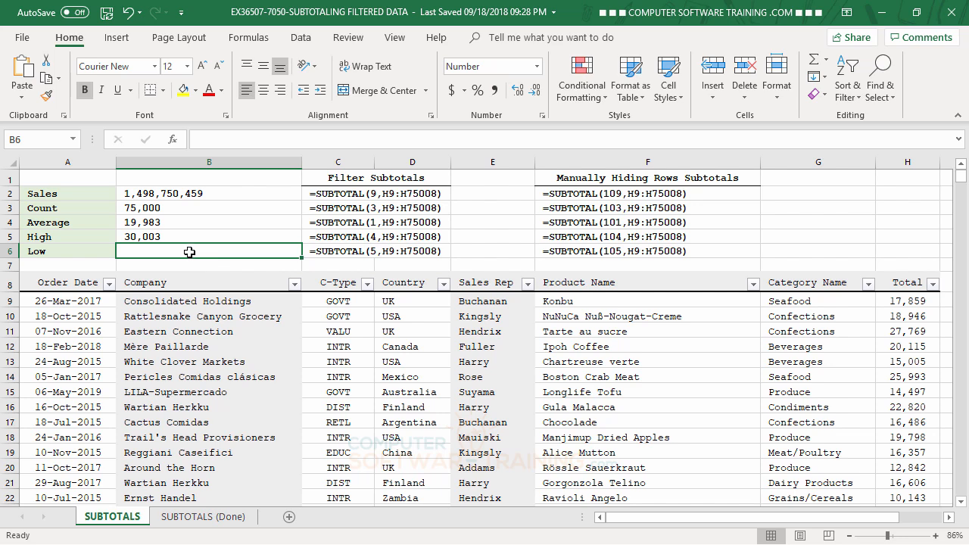
# - Enter a SUBTOTAL formula for Low in cell B6 with function number 105 (MIN) and the named range T
pyautogui.write('=sub')
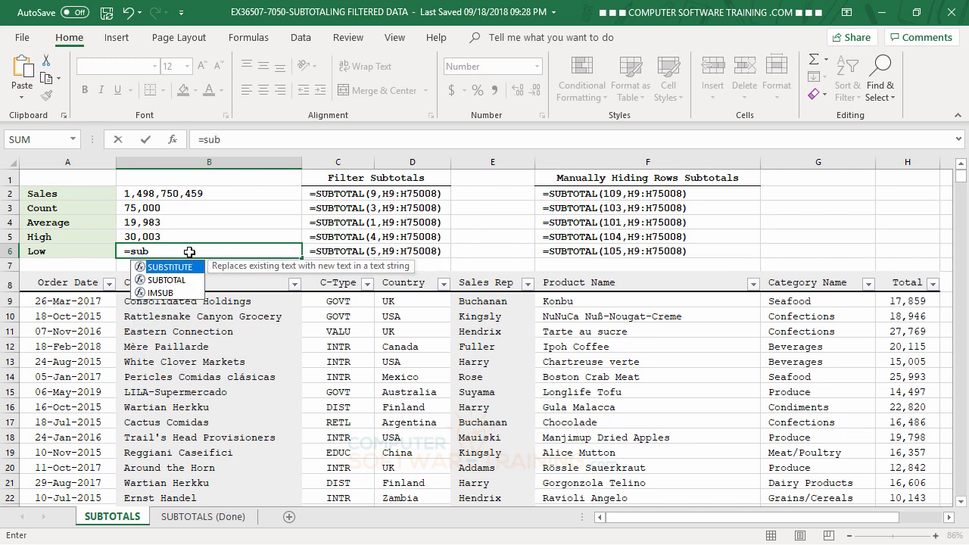
pyautogui.doubleClick(175, 280)
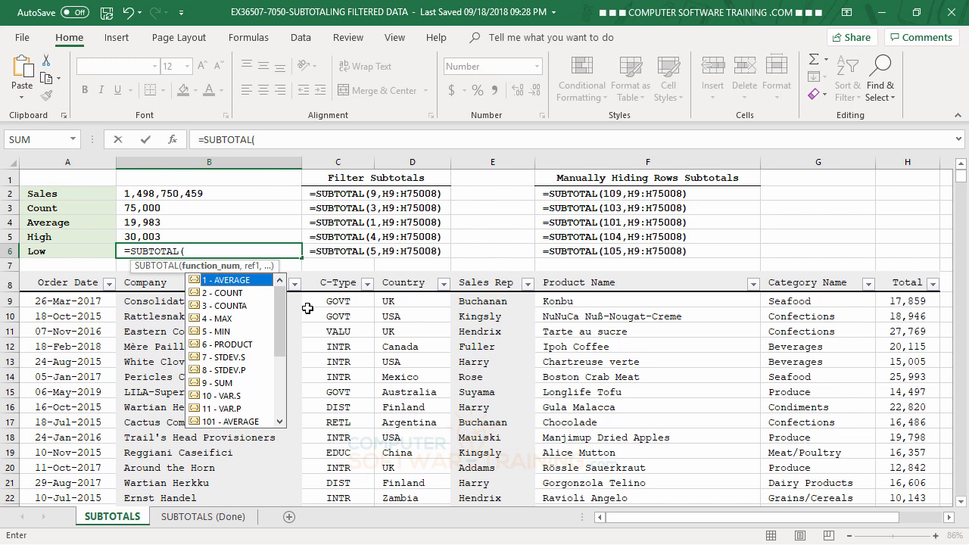
pyautogui.write('105,')
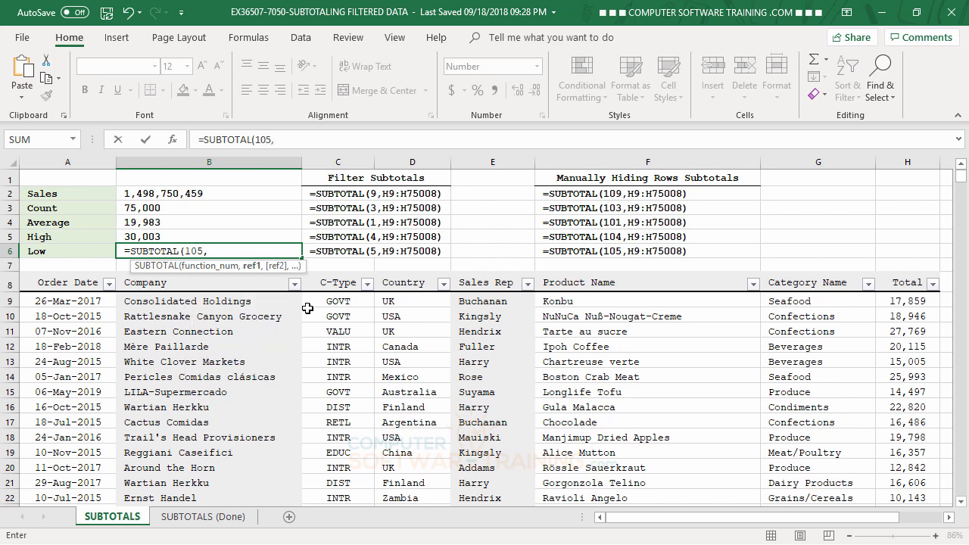
pyautogui.write('t')
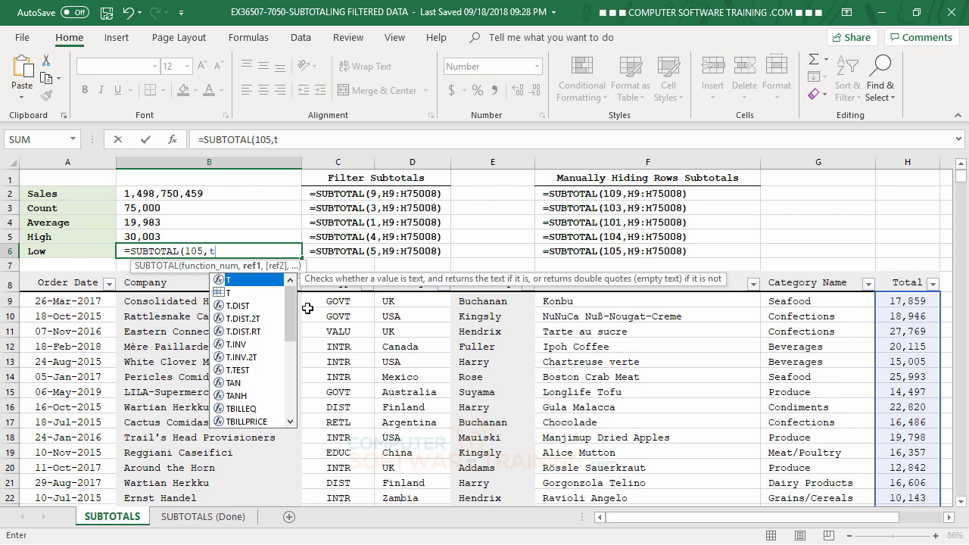
pyautogui.press('Return')
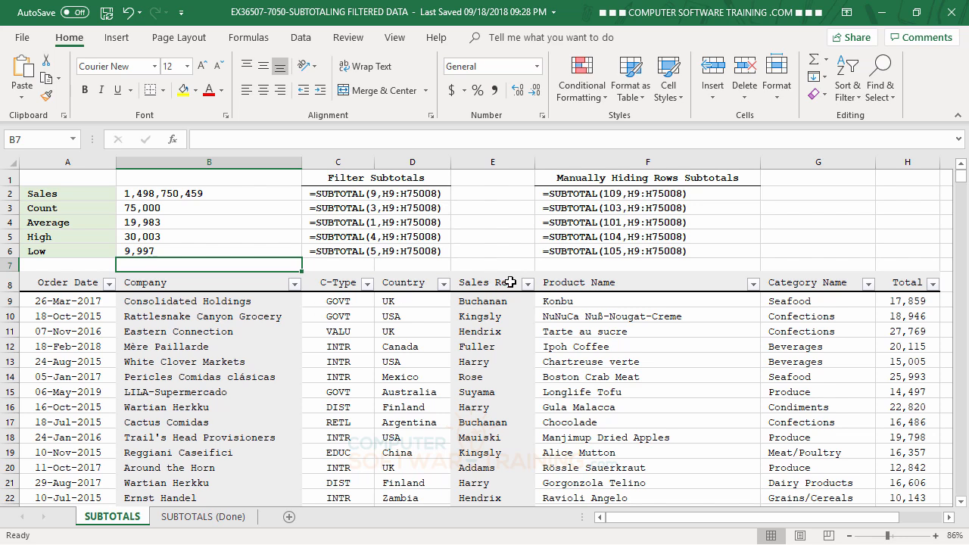
# - Filter the Country column to show only Australia and Brazil, and look through the filtered rows
pyautogui.click(445, 284)
pyautogui.click(294, 432)
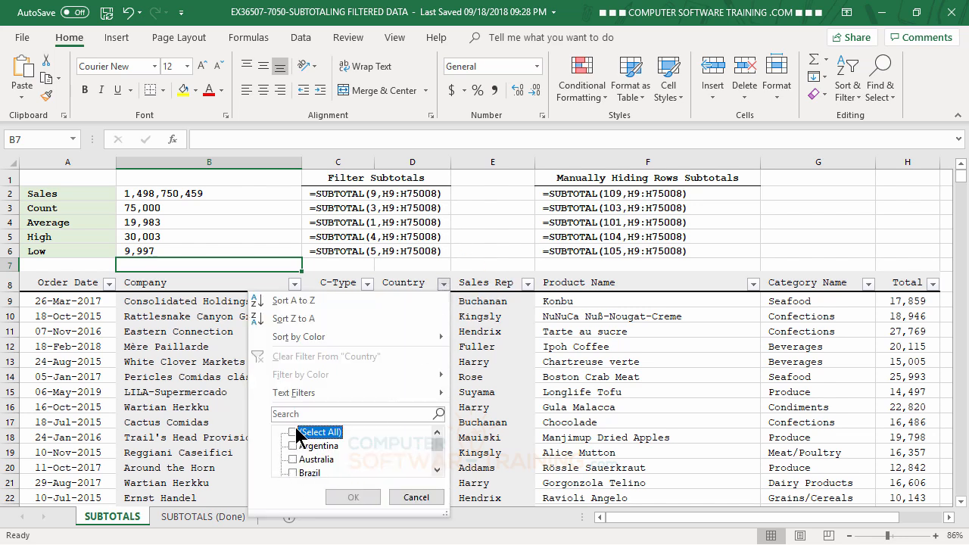
pyautogui.click(297, 473)
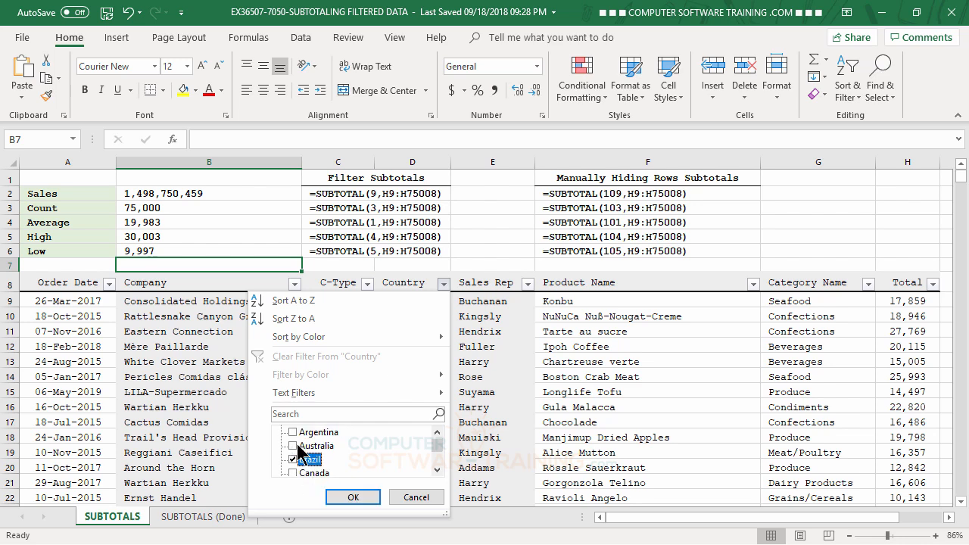
pyautogui.click(293, 446)
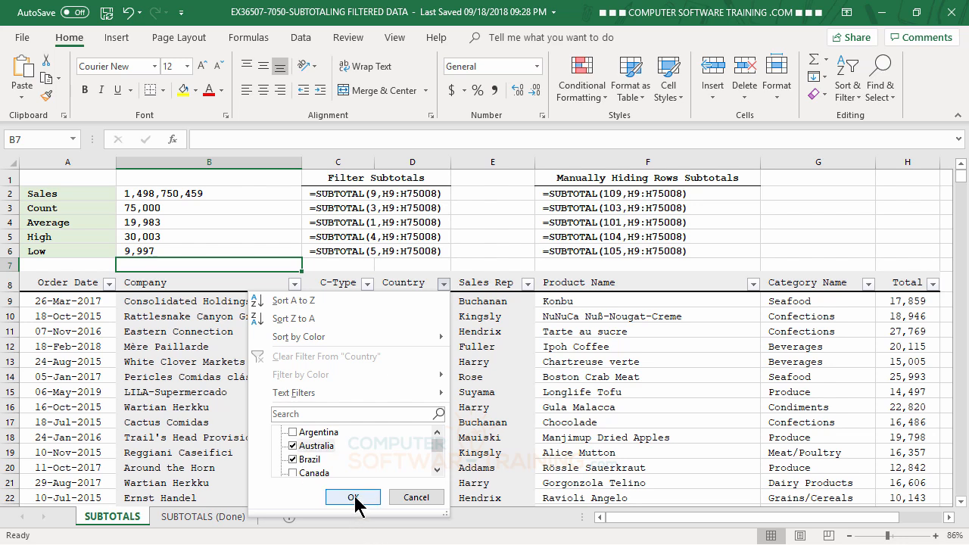
pyautogui.click(353, 497)
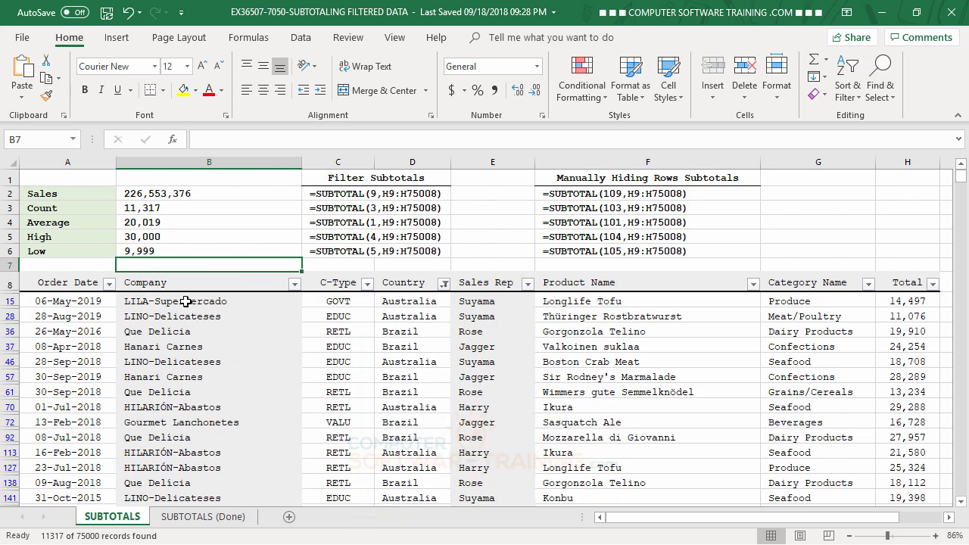
pyautogui.scroll(-3, 411, 391)
pyautogui.scroll(-3, 410, 391)
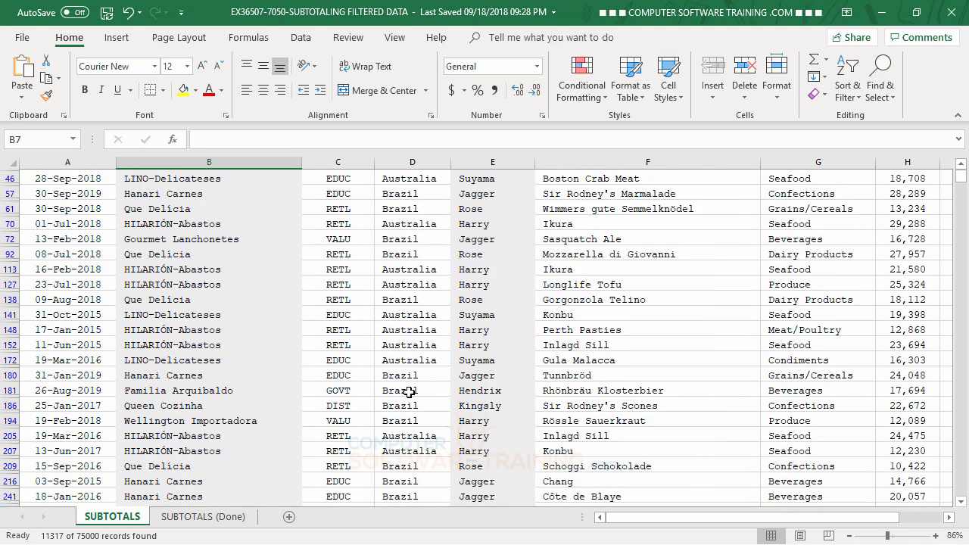
pyautogui.scroll(5, 406, 386)
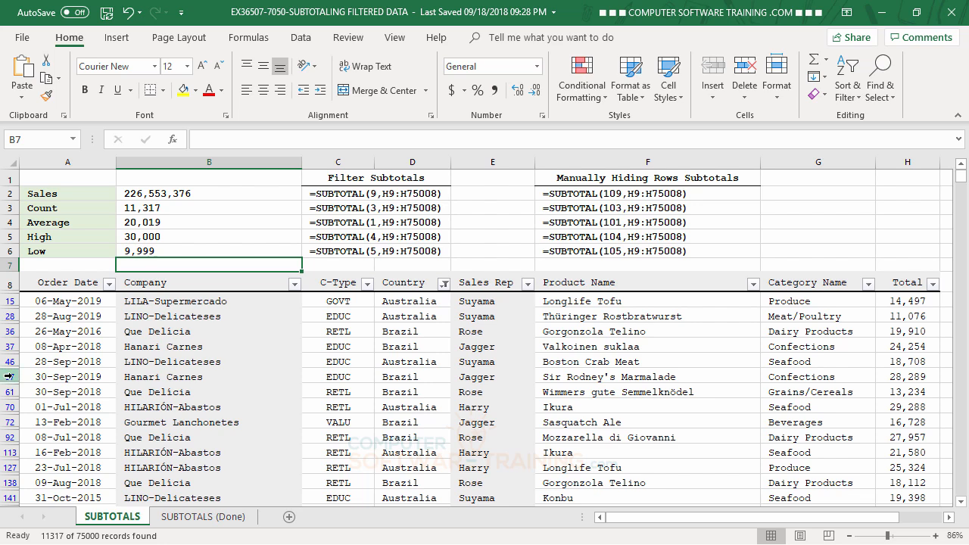
# - Hide row 57 in the filtered list, and undo and redo the hiding to compare the subtotals
pyautogui.click(11, 377)
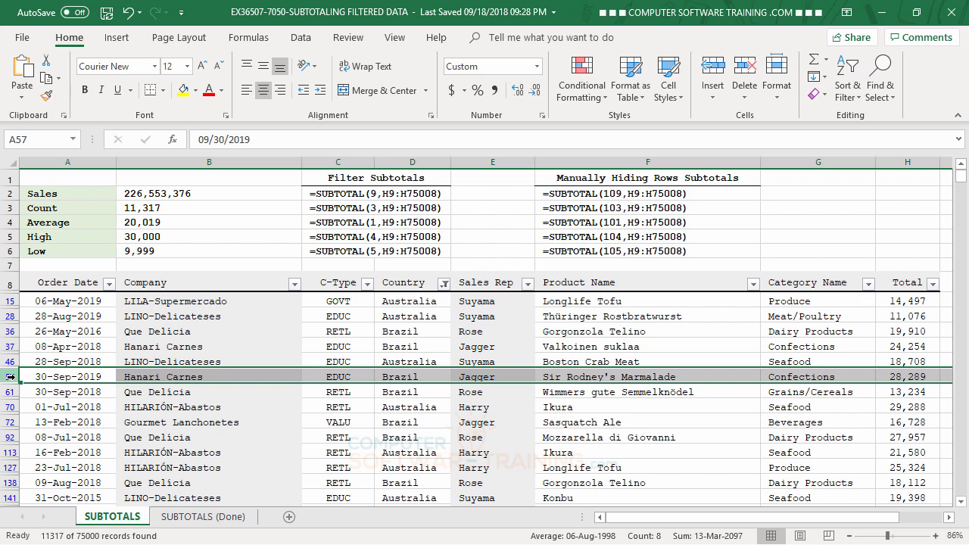
pyautogui.rightClick(11, 376)
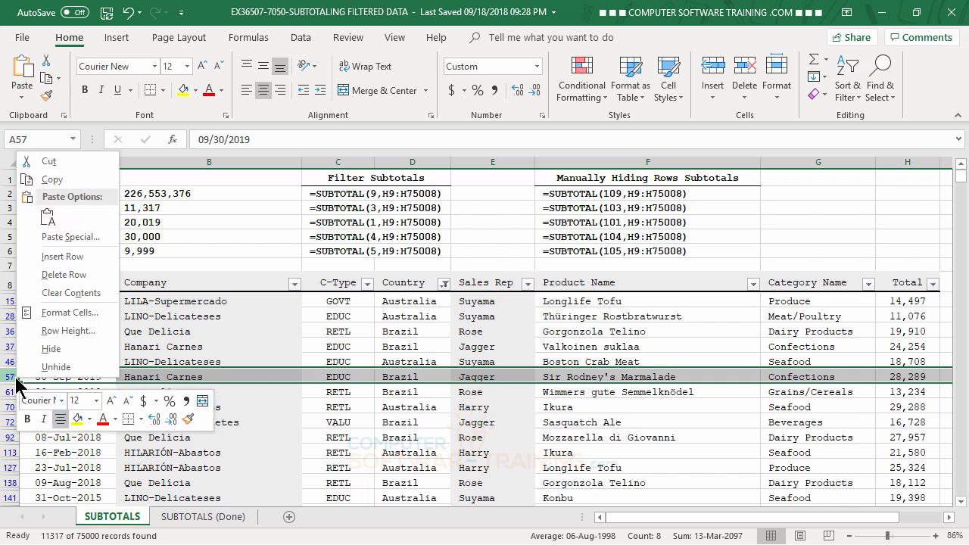
pyautogui.click(52, 350)
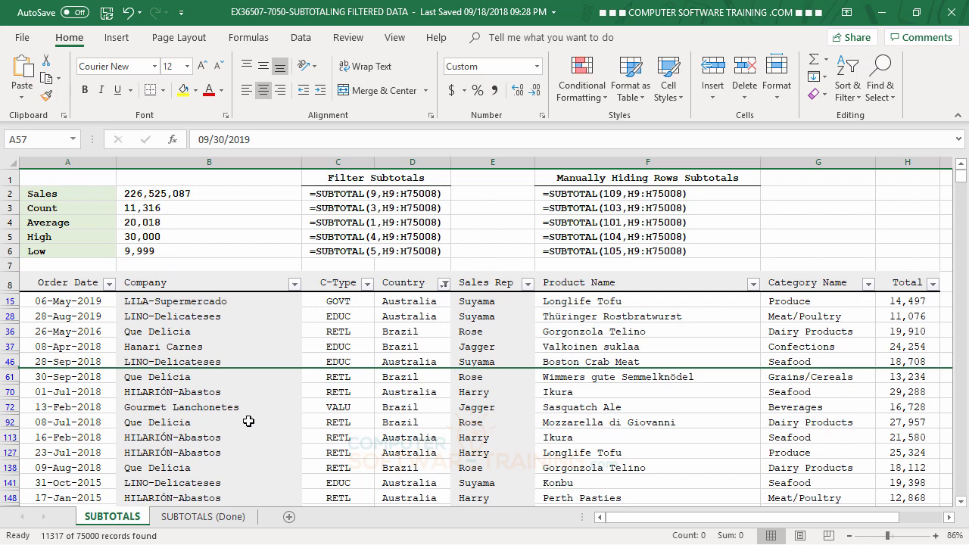
pyautogui.click(128, 14)
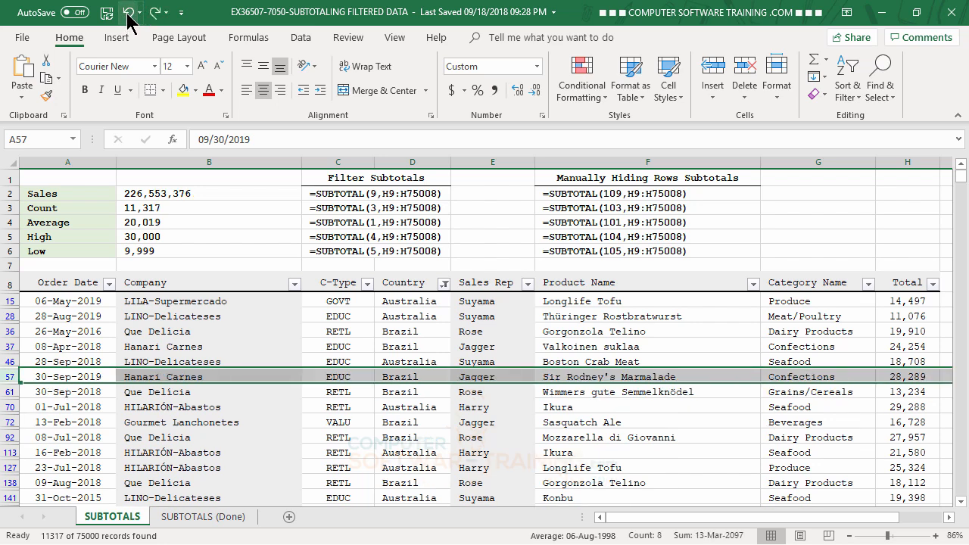
pyautogui.click(155, 13)
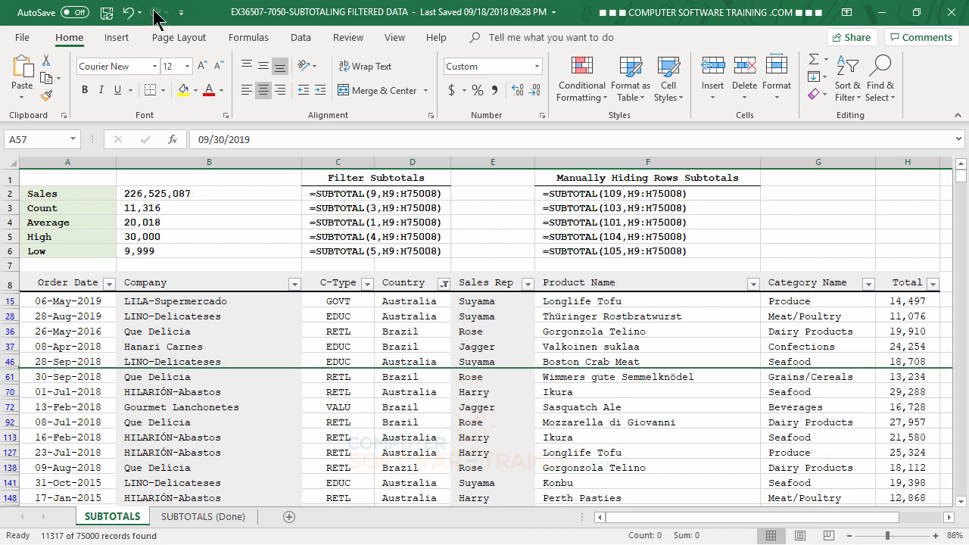